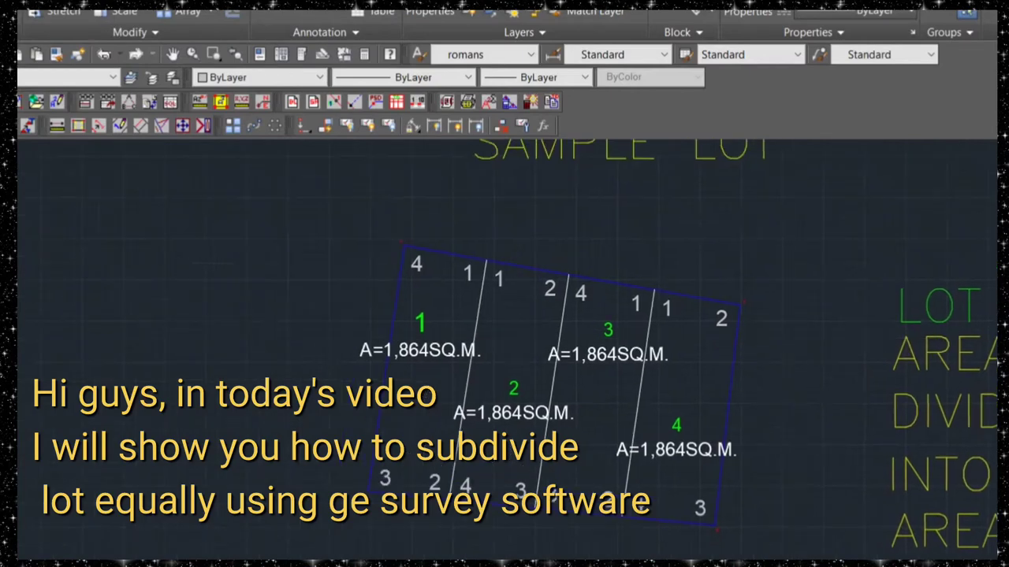
Pan and zoom around the finished subdivided lot and its technical description table.
{"action": "middle_click_drag", "start_coordinate": [770, 348], "coordinate": [770, 324]}
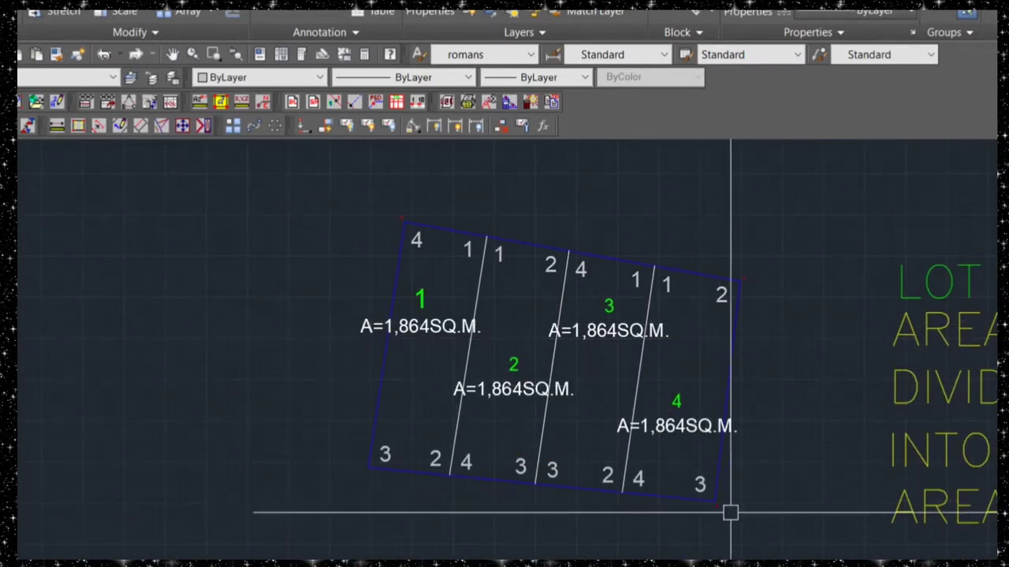
{"action": "middle_click_drag", "start_coordinate": [730, 513], "coordinate": [703, 476]}
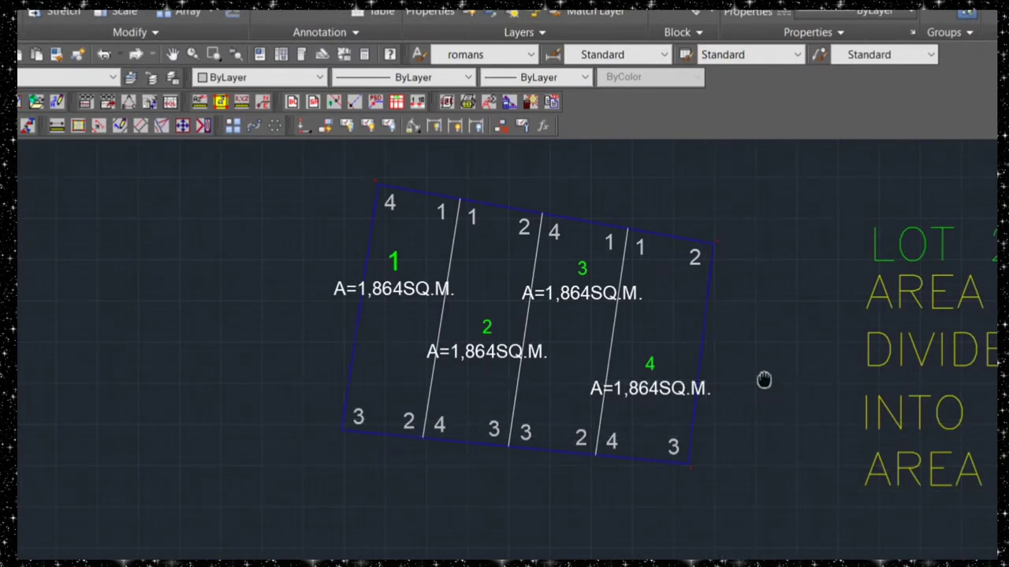
{"action": "middle_click_drag", "start_coordinate": [765, 381], "coordinate": [725, 399]}
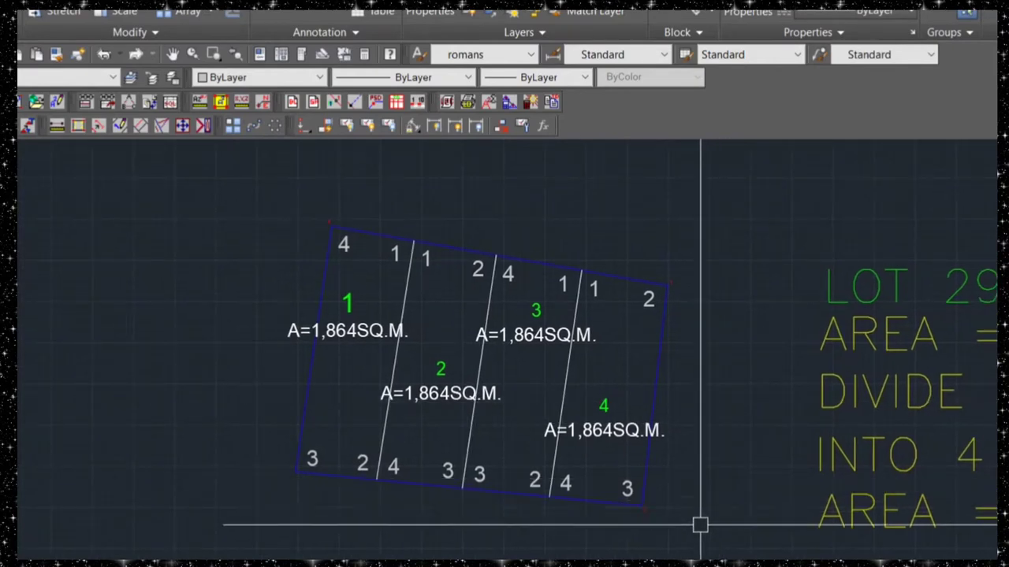
{"action": "scroll", "coordinate": [700, 525], "scroll_direction": "up", "scroll_amount": 2}
{"action": "mouse_move", "coordinate": [697, 506]}
{"action": "middle_mouse_down"}
{"action": "mouse_move", "coordinate": [734, 528]}
{"action": "mouse_move", "coordinate": [622, 433]}
{"action": "mouse_move", "coordinate": [604, 365]}
{"action": "middle_mouse_up"}
{"action": "scroll", "coordinate": [734, 528], "scroll_direction": "down", "scroll_amount": 2}
{"action": "scroll", "coordinate": [725, 466], "scroll_direction": "down", "scroll_amount": 4}
{"action": "scroll", "coordinate": [491, 327], "scroll_direction": "down", "scroll_amount": 1}
{"action": "scroll", "coordinate": [536, 393], "scroll_direction": "down", "scroll_amount": 1}
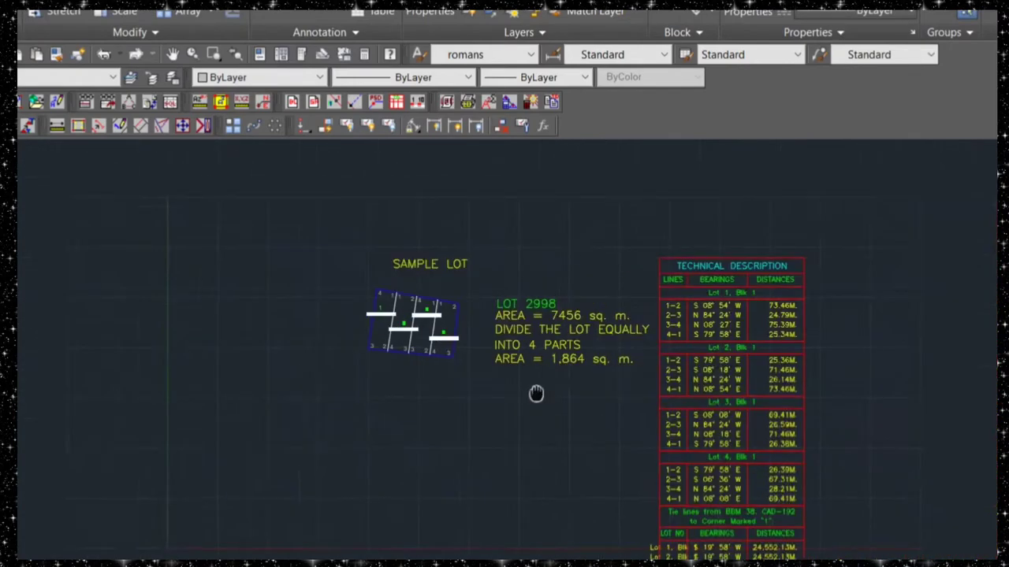
{"action": "mouse_move", "coordinate": [536, 393]}
{"action": "middle_mouse_down"}
{"action": "mouse_move", "coordinate": [493, 333]}
{"action": "mouse_move", "coordinate": [529, 401]}
{"action": "middle_mouse_up"}
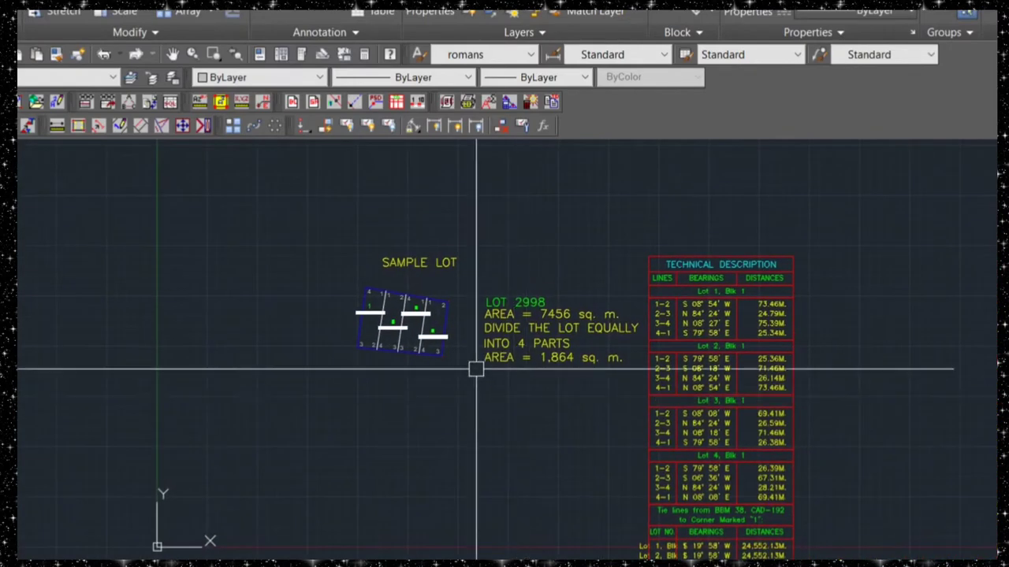
{"action": "scroll", "coordinate": [475, 367], "scroll_direction": "up", "scroll_amount": 3}
{"action": "scroll", "coordinate": [449, 322], "scroll_direction": "up", "scroll_amount": 2}
{"action": "middle_click_drag", "start_coordinate": [503, 357], "coordinate": [832, 381]}
{"action": "scroll", "coordinate": [748, 374], "scroll_direction": "down", "scroll_amount": 2}
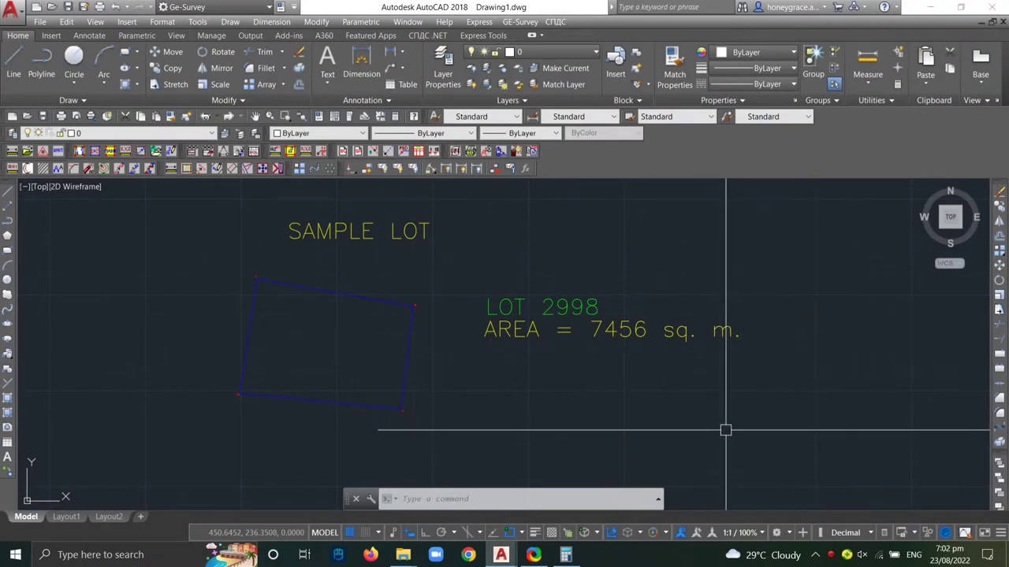
Copy the AREA = 7456 sq. m. label to just below itself using CO.
{"action": "middle_click_drag", "start_coordinate": [748, 434], "coordinate": [752, 418]}
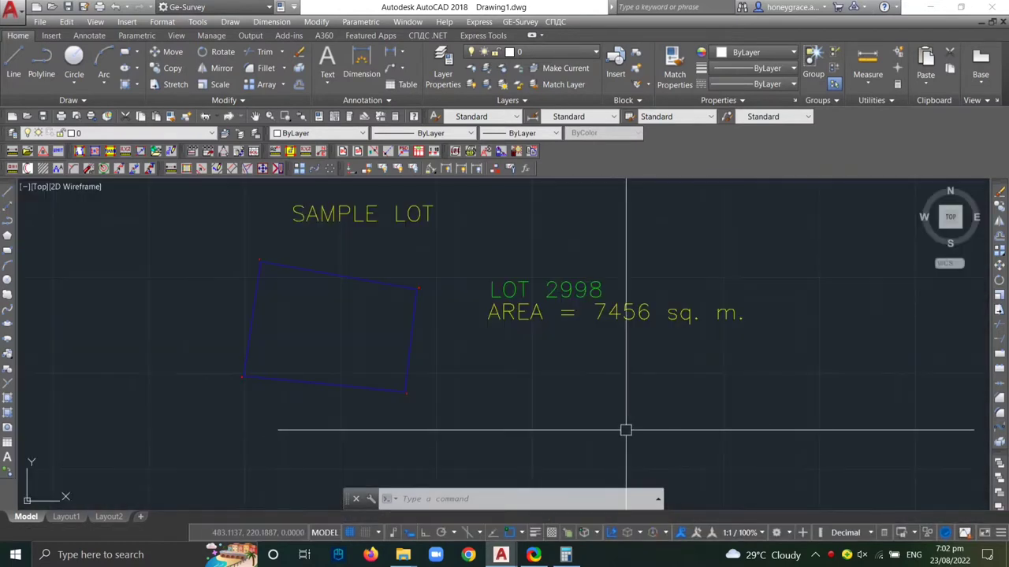
{"action": "type", "text": "co"}
{"action": "key", "text": "Return"}
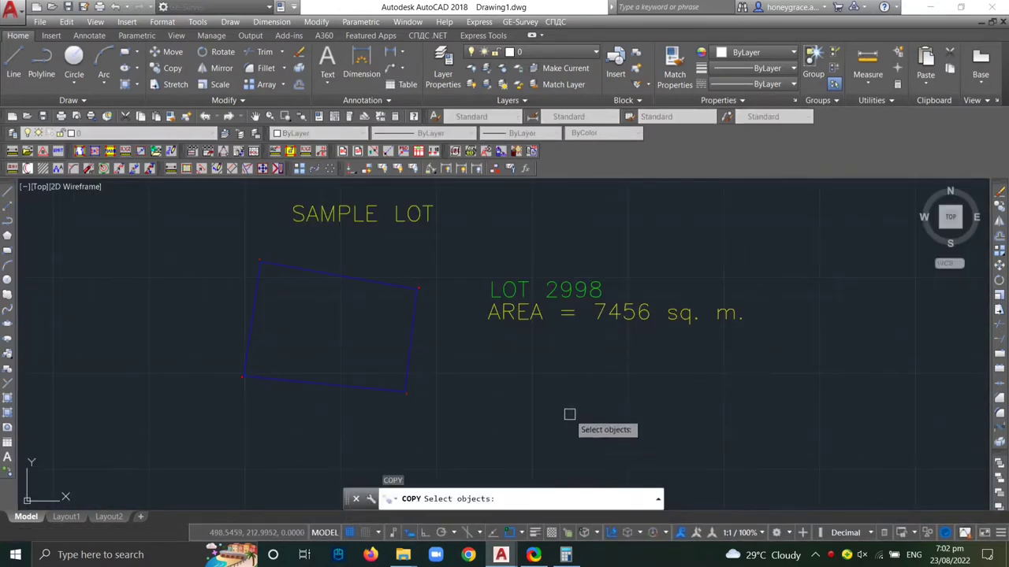
{"action": "key", "text": "Return"}
{"action": "left_click", "coordinate": [646, 309]}
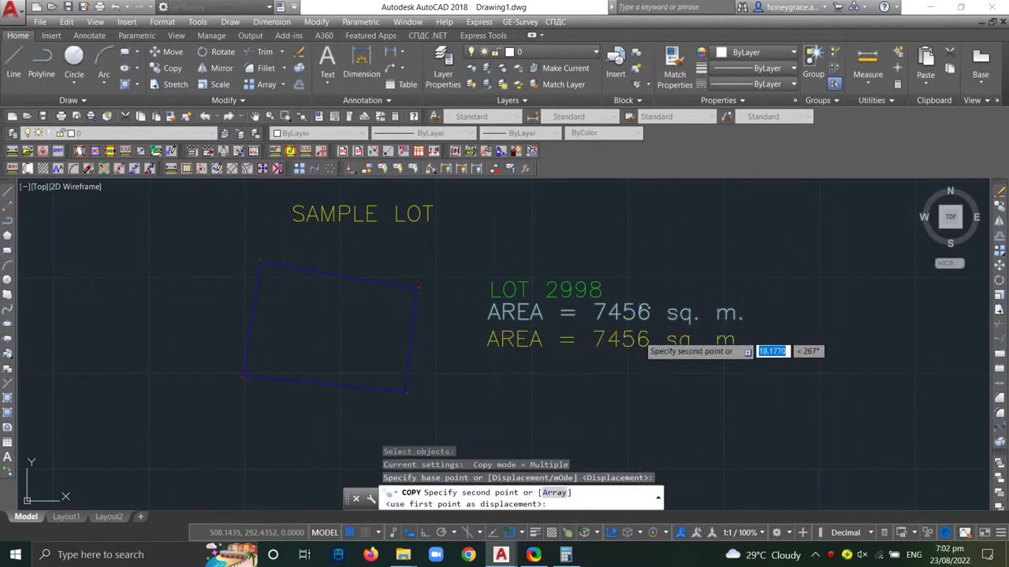
{"action": "left_click", "coordinate": [644, 337]}
{"action": "key", "text": "Escape"}
Change the copied label's text to DIVIDE THE LOT EQUALLY.
{"action": "double_click", "coordinate": [615, 341]}
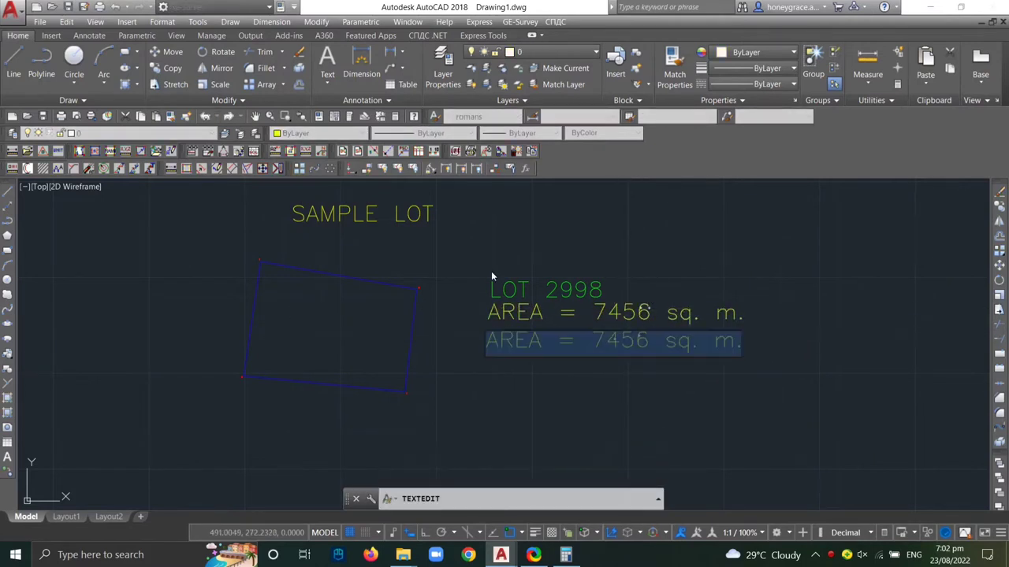
{"action": "type", "text": "DIVIDE"}
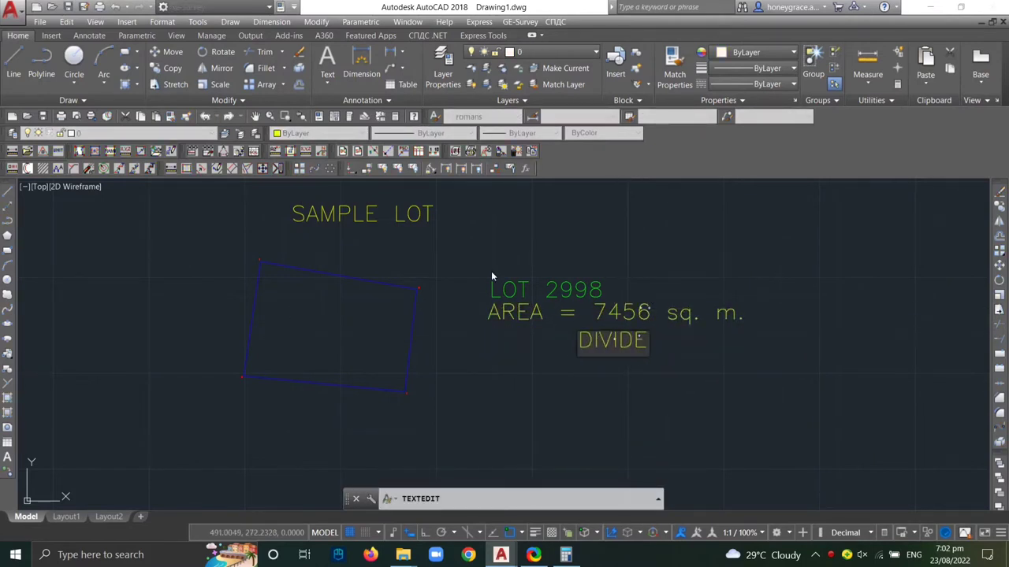
{"action": "type", "text": " THE LOT "}
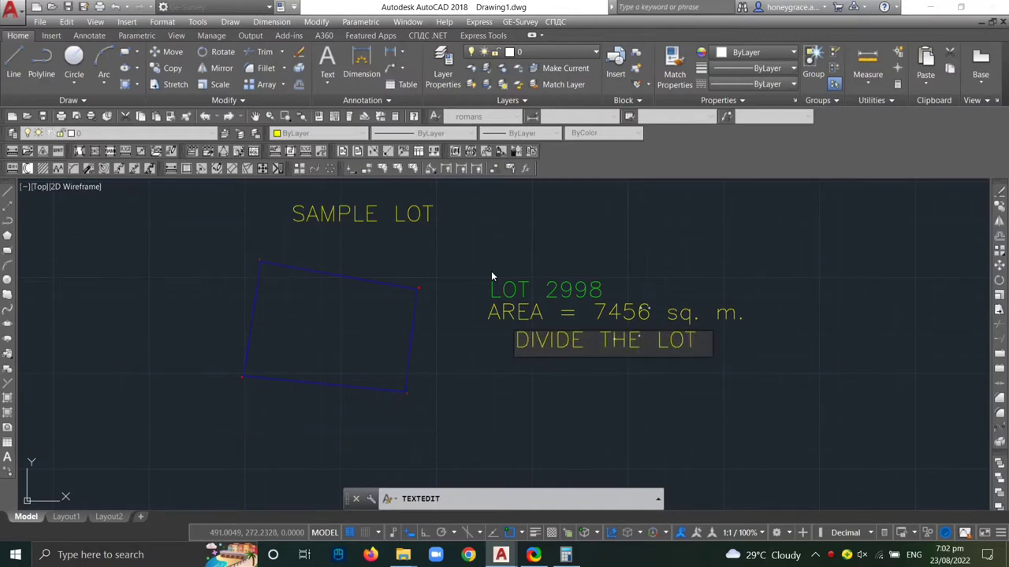
{"action": "type", "text": "INTO"}
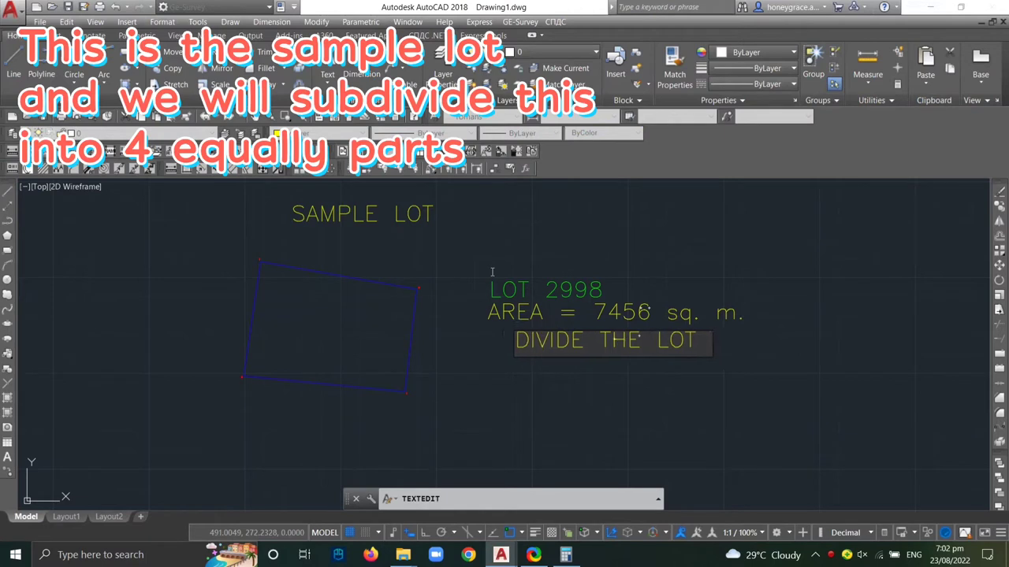
{"action": "type", "text": "ALLY"}
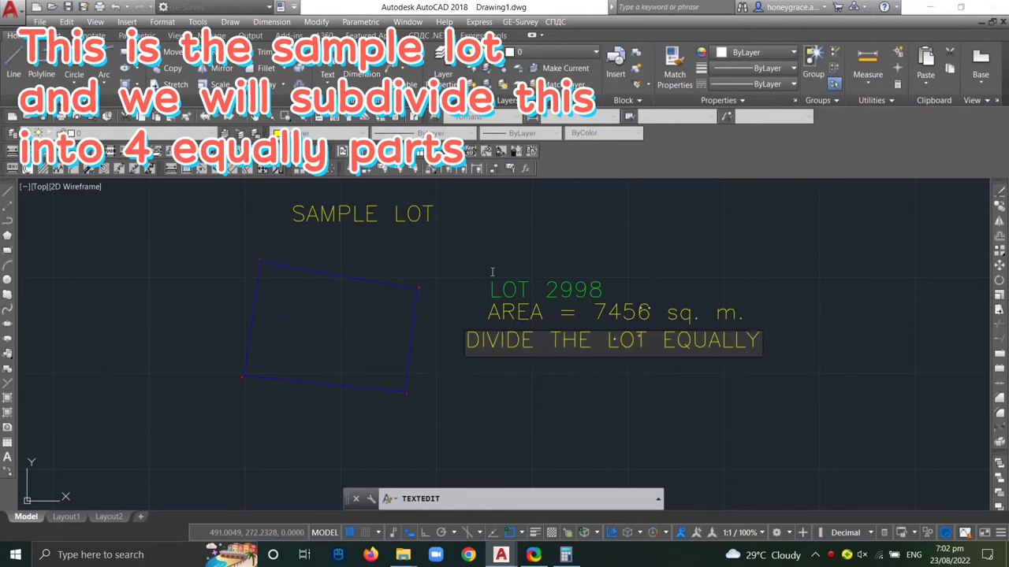
{"action": "left_click", "coordinate": [469, 320]}
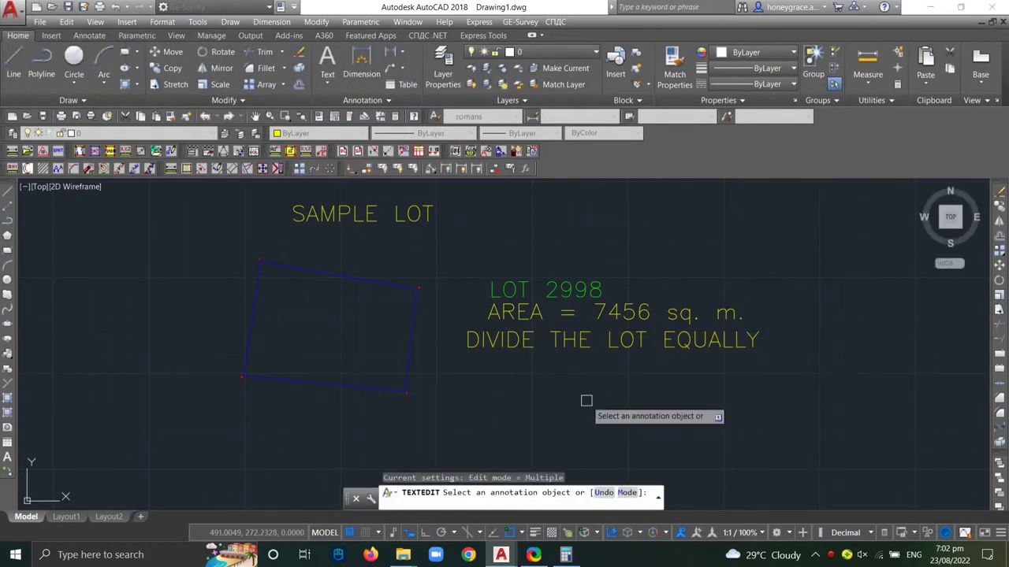
Copy the DIVIDE THE LOT EQUALLY line to a spot just below it.
{"action": "key", "text": "Escape"}
{"action": "key", "text": "Return"}
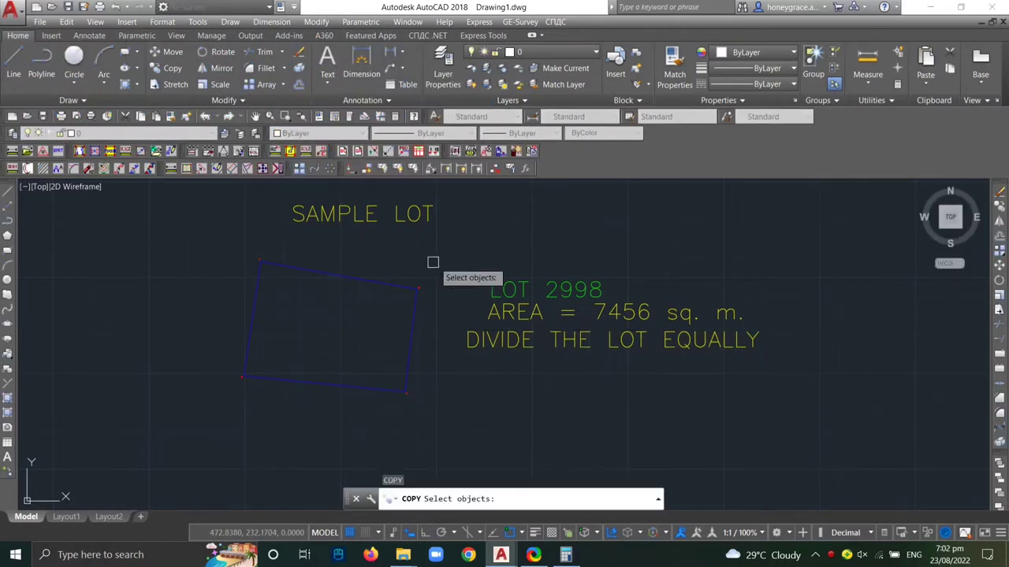
{"action": "left_click", "coordinate": [500, 341]}
{"action": "key", "text": "Return"}
{"action": "left_click", "coordinate": [526, 344]}
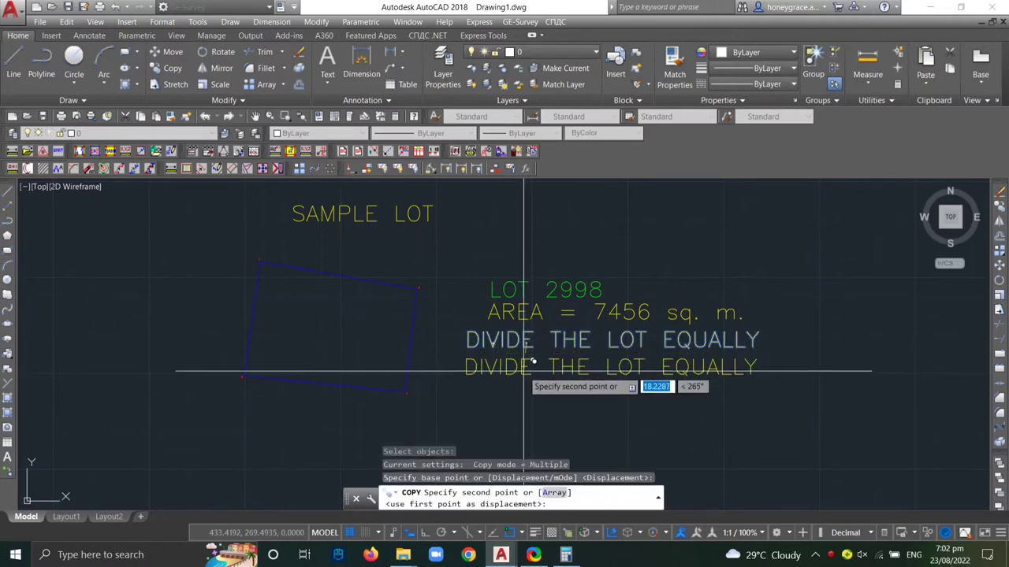
{"action": "left_click", "coordinate": [524, 373]}
{"action": "key", "text": "Escape"}
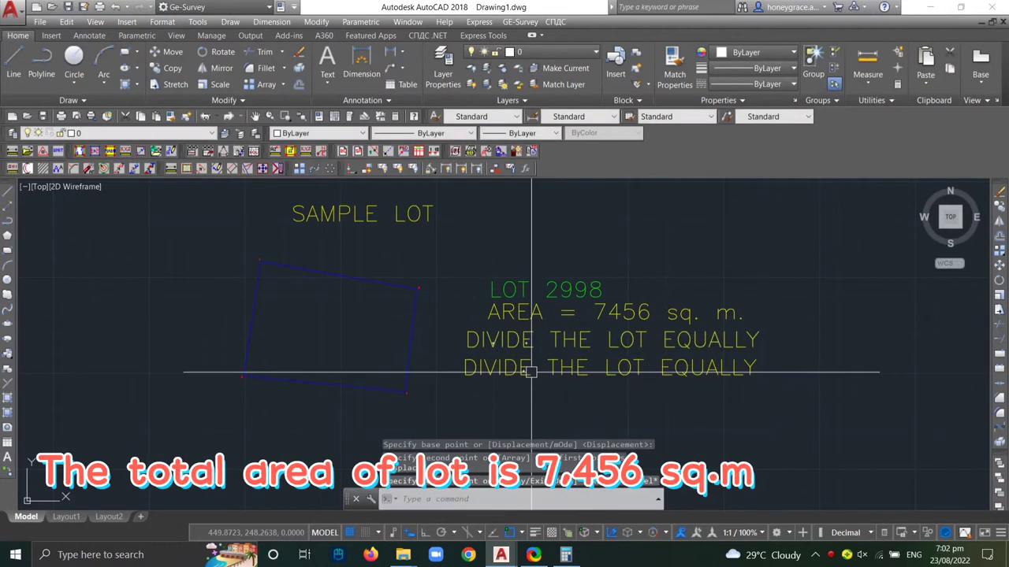
Edit the copied line to read INTO 5 PARTS.
{"action": "double_click", "coordinate": [524, 369]}
{"action": "type", "text": "INTO 5 PARTS"}
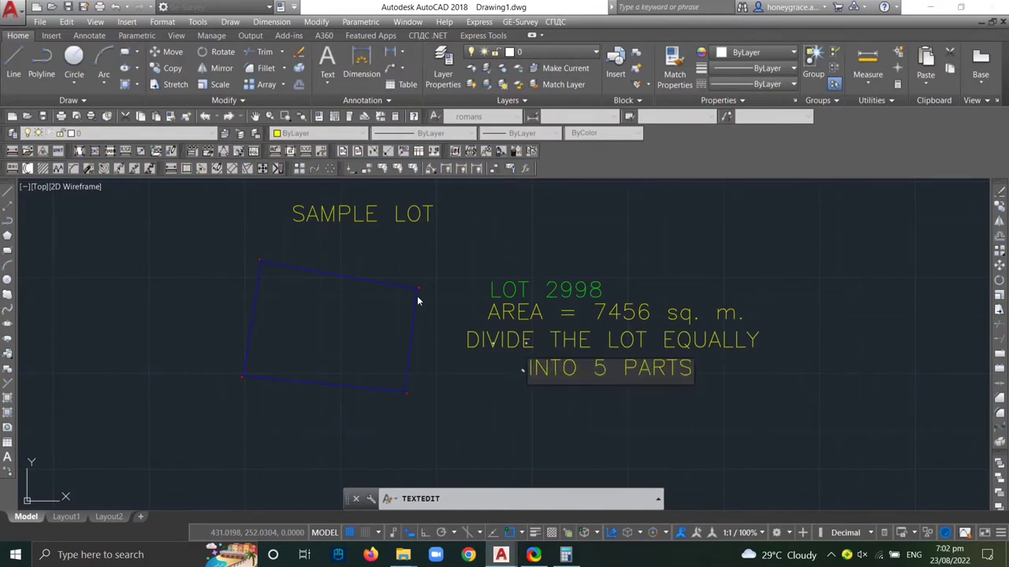
{"action": "key", "text": "Return"}
{"action": "key", "text": "Escape"}
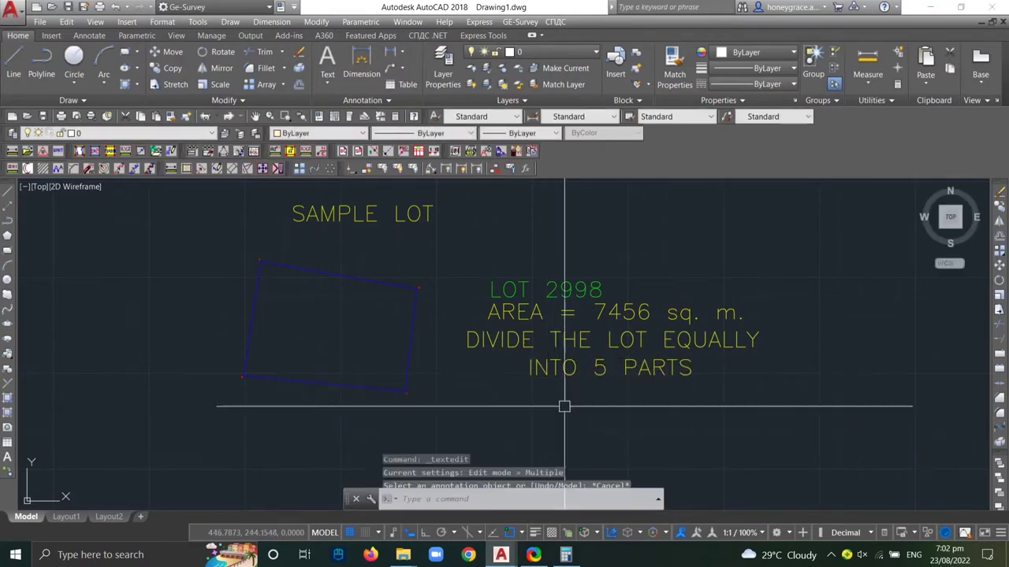
{"action": "type", "text": "C"}
Cancel the stray circle command and correct the line to INTO 4 PARTS.
{"action": "key", "text": "Return"}
{"action": "key", "text": "Escape"}
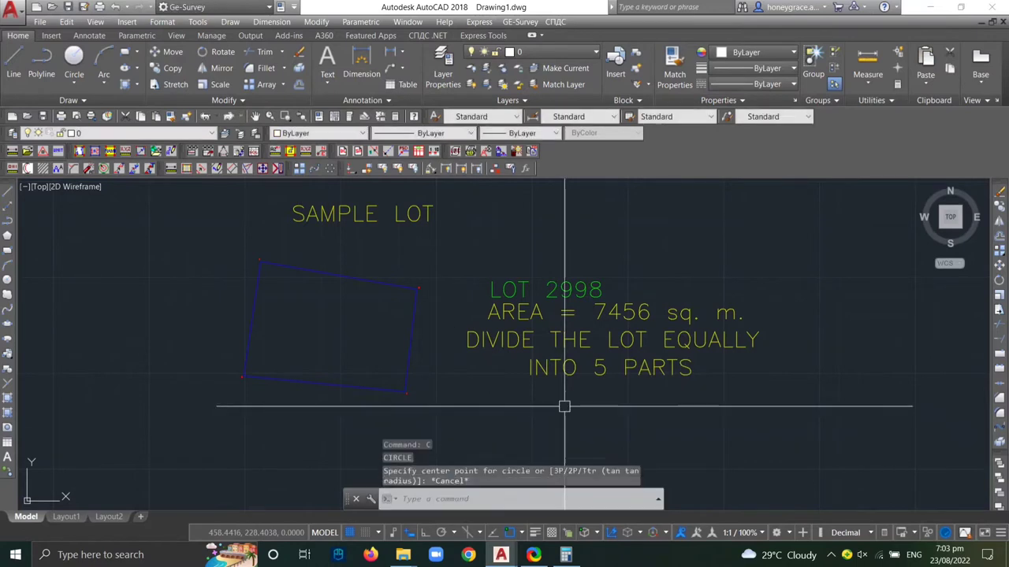
{"action": "left_click", "coordinate": [561, 380]}
{"action": "double_click", "coordinate": [561, 377]}
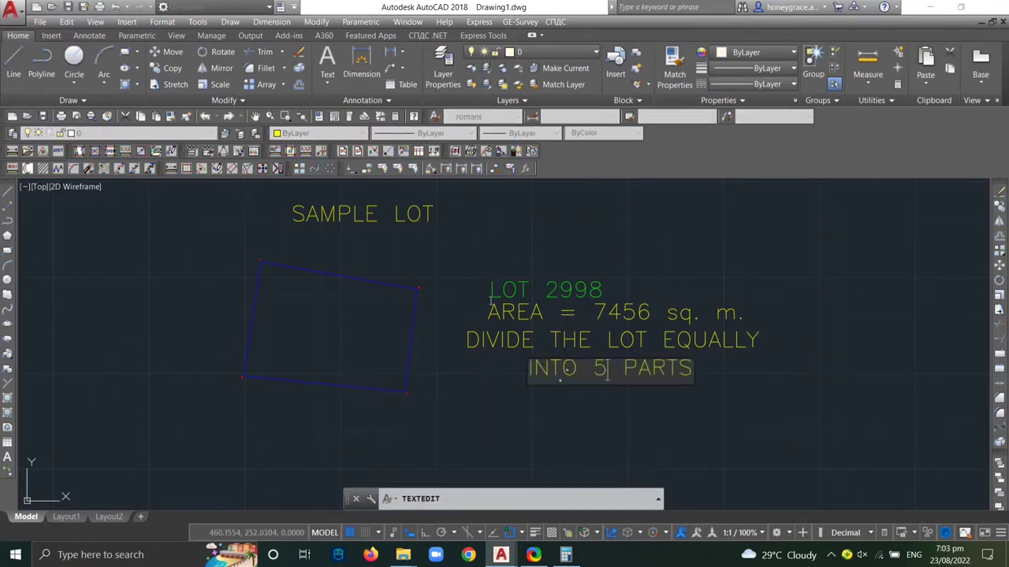
{"action": "type", "text": "4"}
{"action": "key", "text": "Return"}
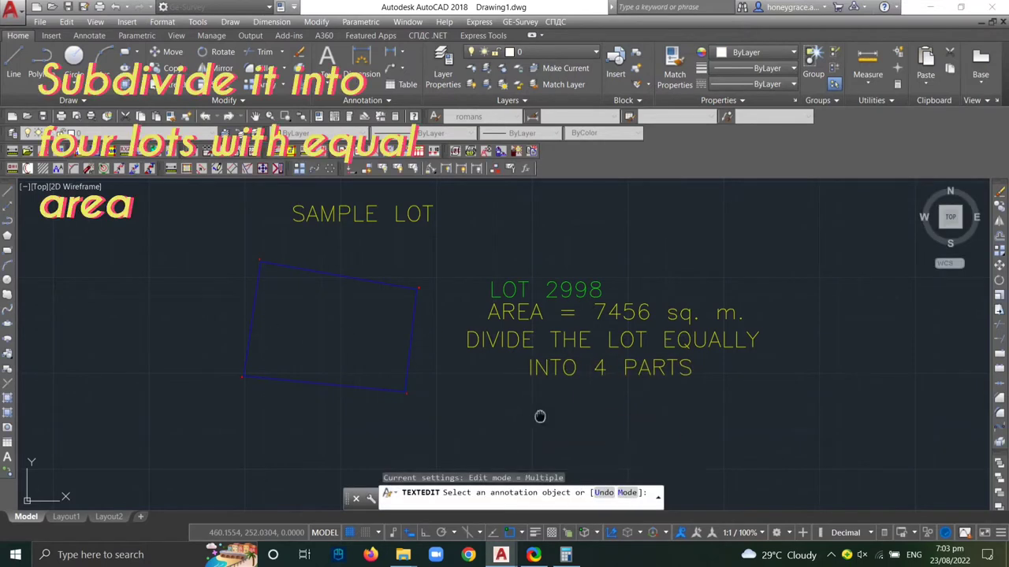
{"action": "middle_click_drag", "start_coordinate": [680, 421], "coordinate": [662, 412]}
{"action": "key", "text": "Escape"}
{"action": "key", "text": "Escape"}
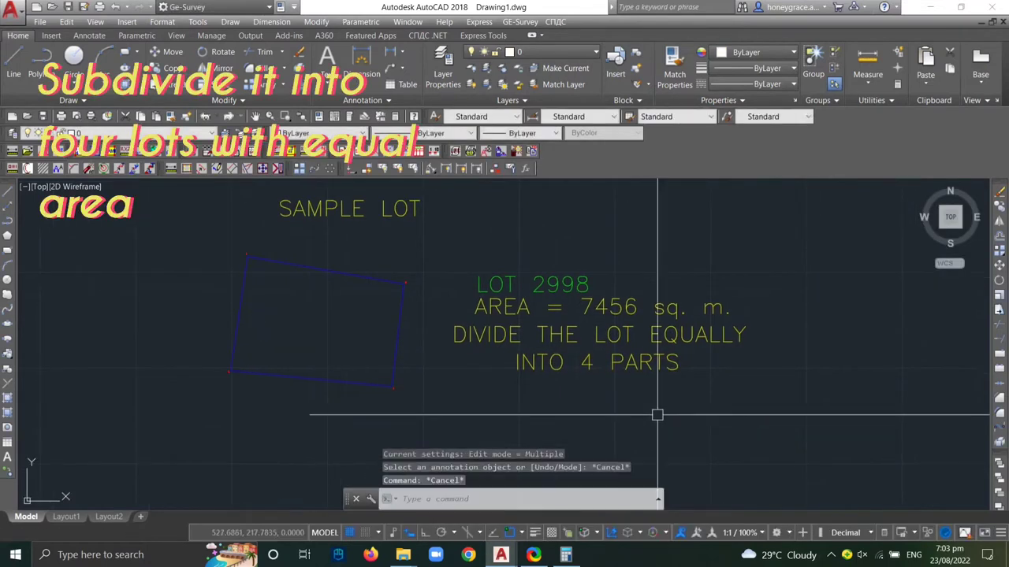
Copy the AREA label to below the INTO 4 PARTS line.
{"action": "type", "text": "co"}
{"action": "key", "text": "Return"}
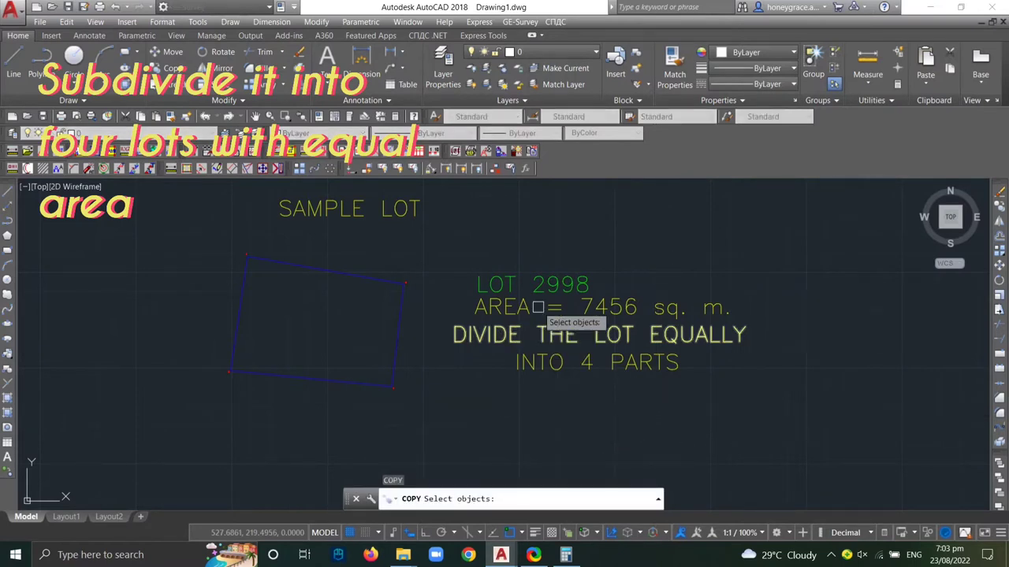
{"action": "key", "text": "Return"}
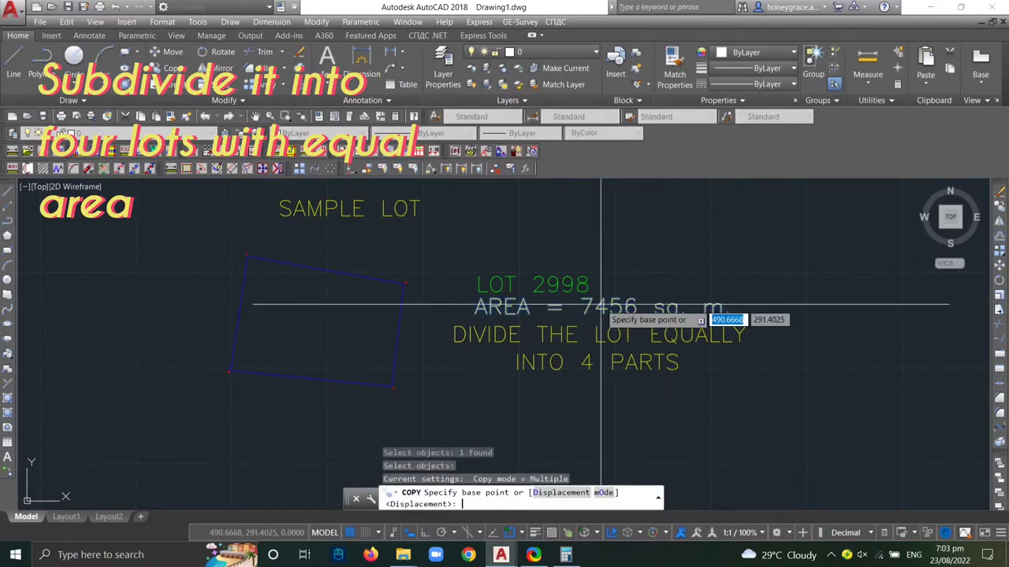
{"action": "left_click", "coordinate": [601, 306]}
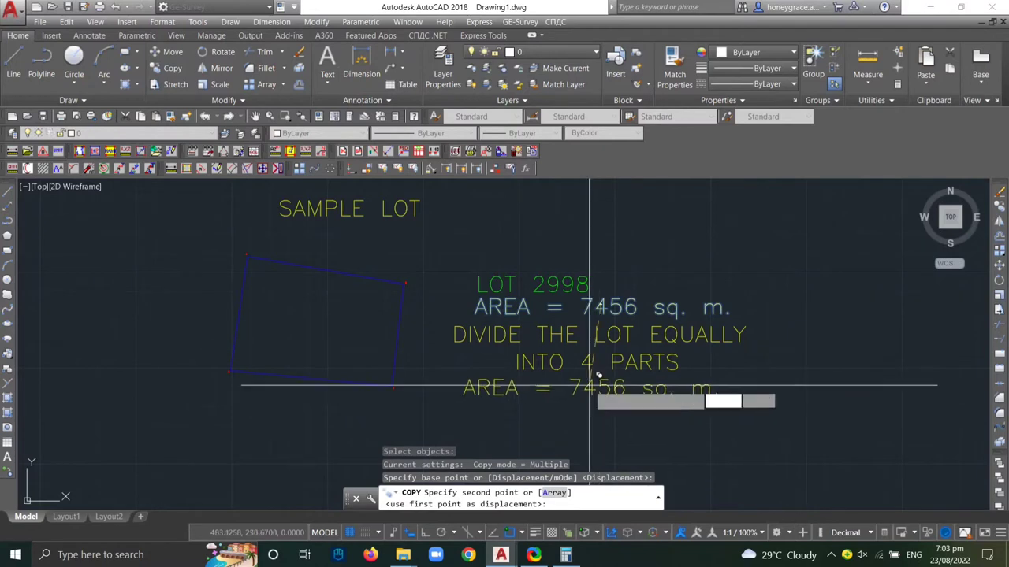
{"action": "left_click", "coordinate": [591, 384]}
{"action": "key", "text": "Escape"}
Check 7456 ÷ 4 in Calculator and edit the copy to AREA = 1,864 sq. m.
{"action": "left_click", "coordinate": [566, 555]}
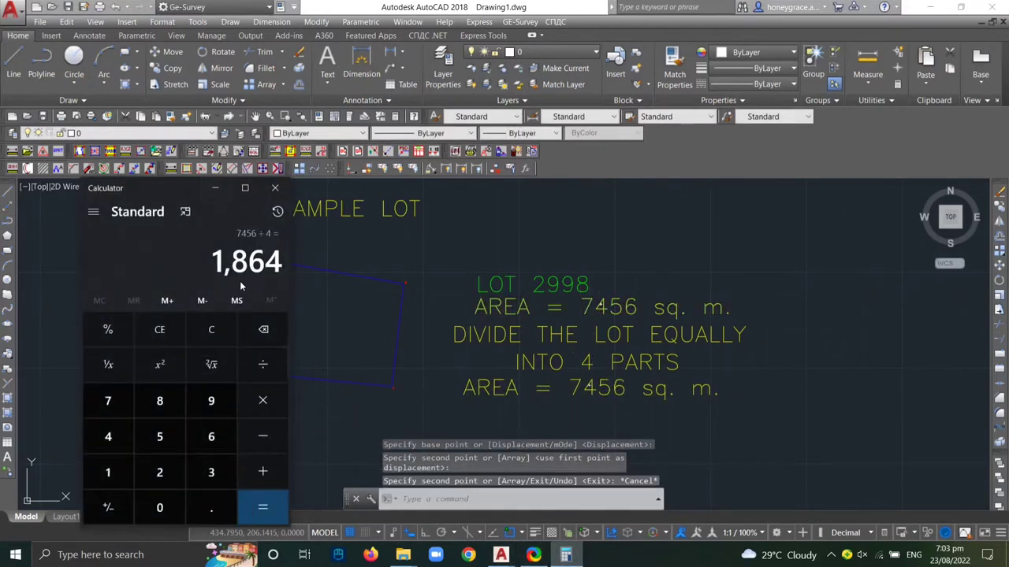
{"action": "left_click", "coordinate": [476, 318]}
{"action": "double_click", "coordinate": [591, 388]}
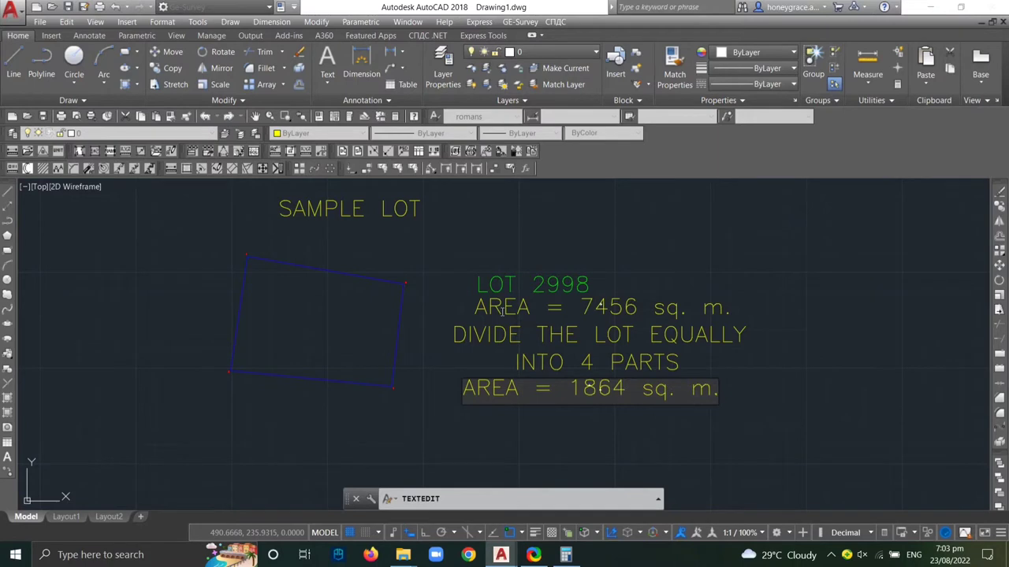
{"action": "type", "text": ","}
{"action": "key", "text": "Escape"}
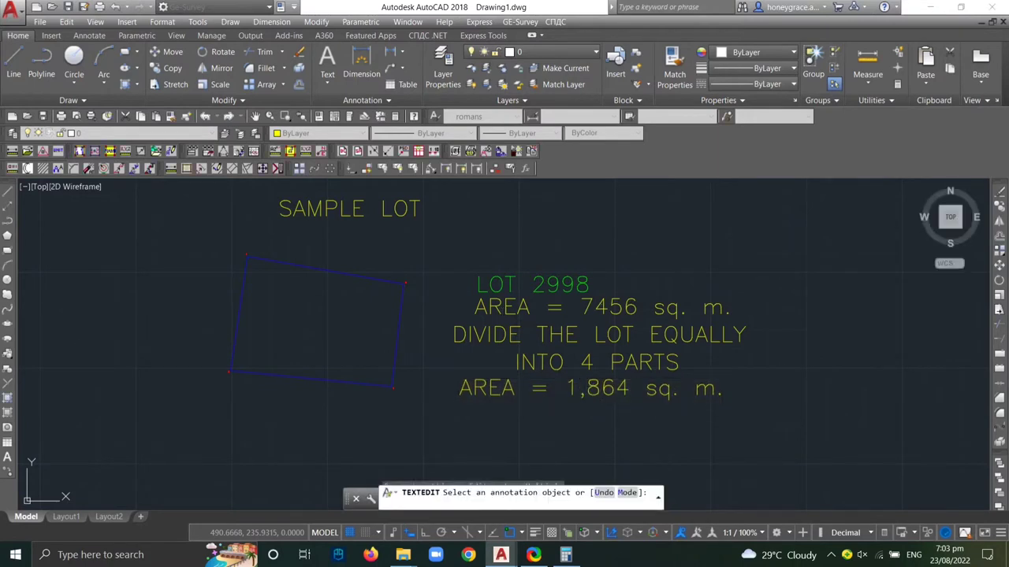
{"action": "key", "text": "Escape"}
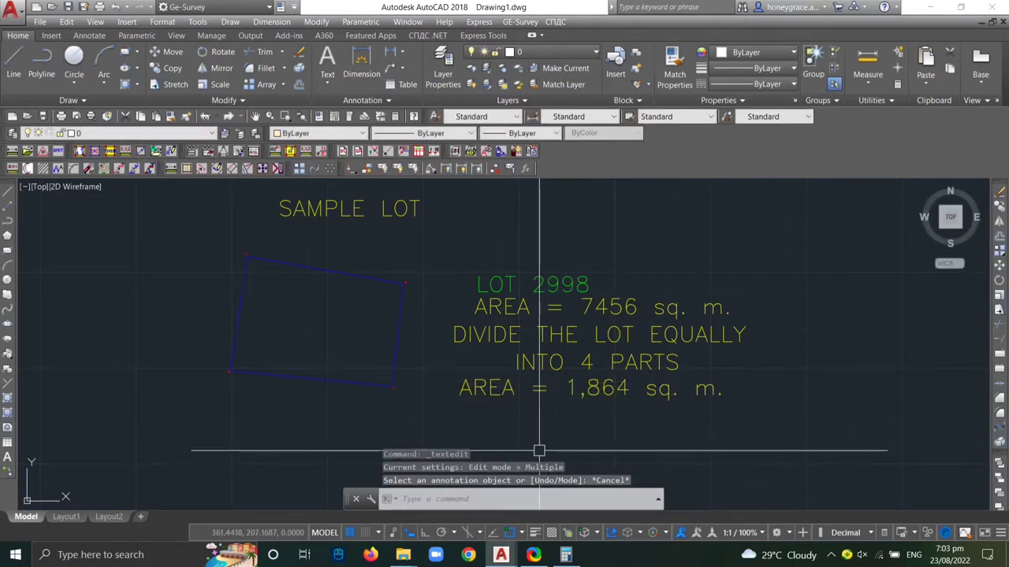
{"action": "middle_click_drag", "start_coordinate": [432, 428], "coordinate": [527, 471]}
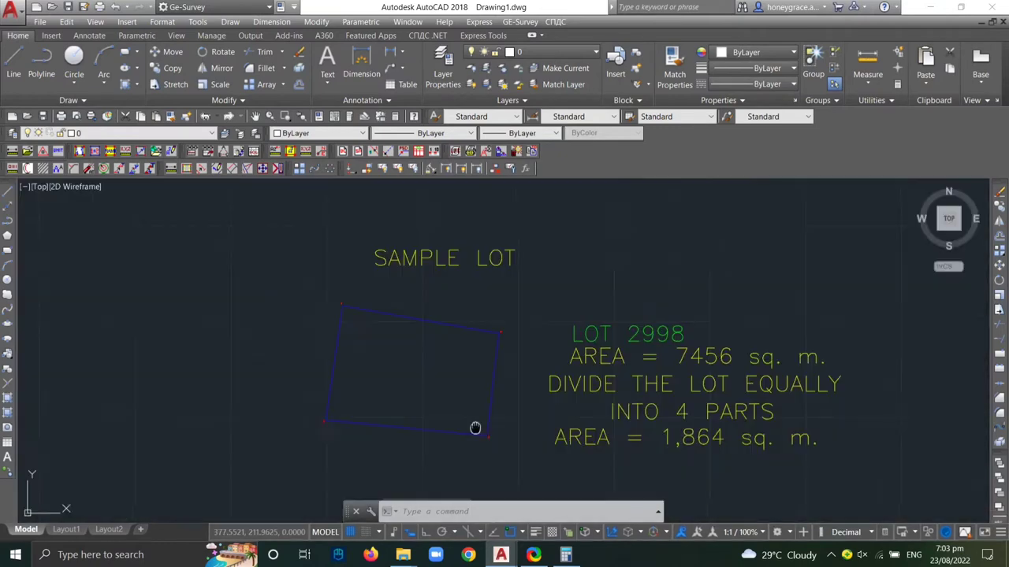
Draw a slanted guide line across the lot's left part, from above the top edge to below the bottom edge.
{"action": "middle_click_drag", "start_coordinate": [475, 428], "coordinate": [473, 400]}
{"action": "type", "text": "l"}
{"action": "key", "text": "Return"}
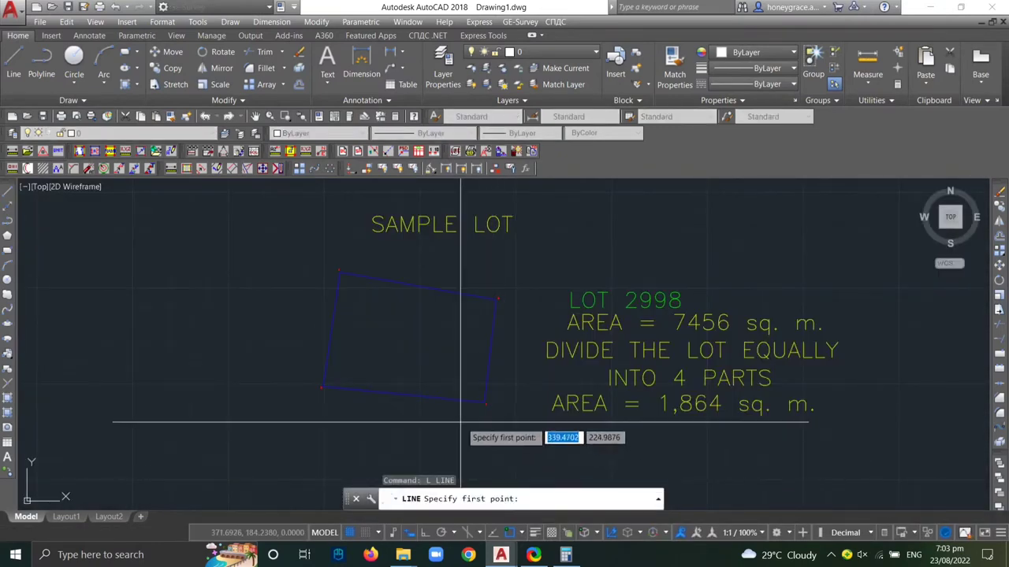
{"action": "scroll", "coordinate": [379, 279], "scroll_direction": "up", "scroll_amount": 2}
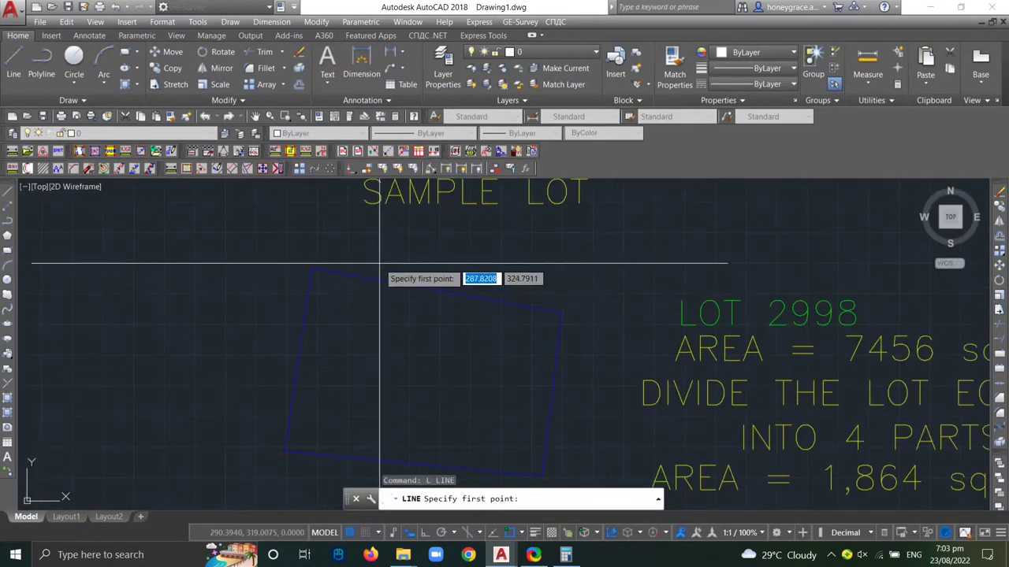
{"action": "left_click", "coordinate": [379, 258]}
{"action": "middle_click_drag", "start_coordinate": [360, 405], "coordinate": [358, 367]}
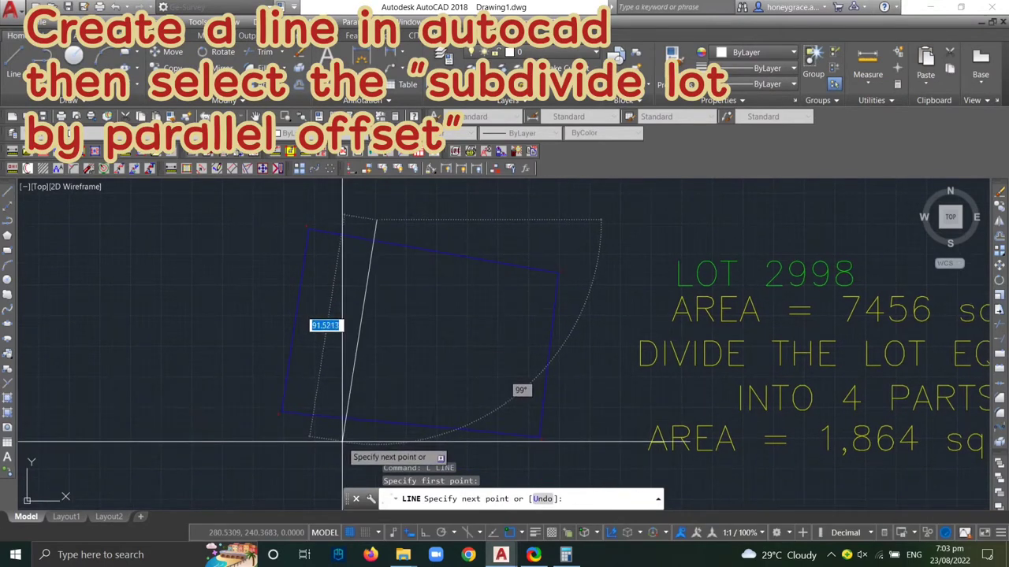
{"action": "left_click", "coordinate": [341, 440]}
{"action": "key", "text": "Escape"}
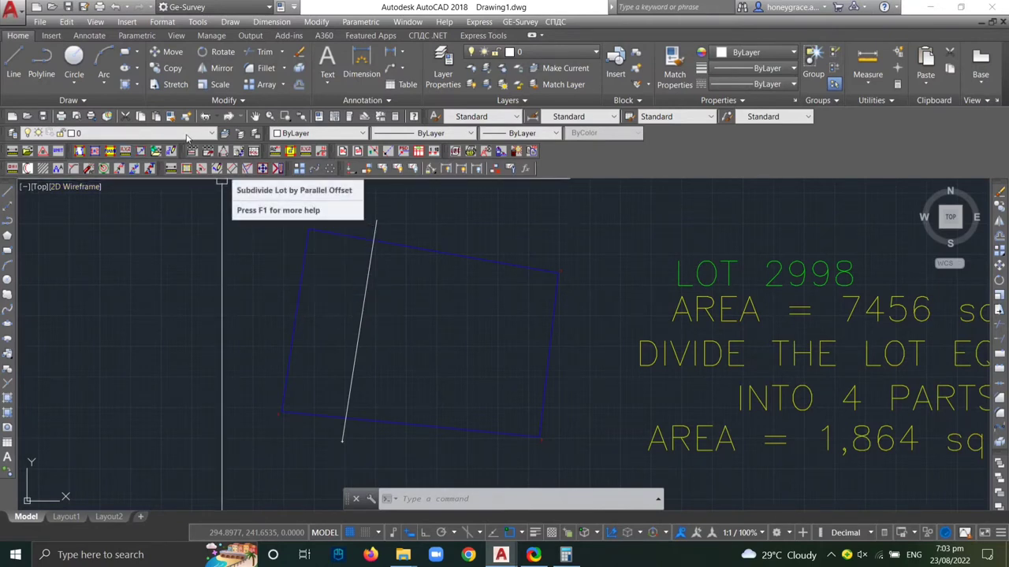
Offset the guide line between the top and bottom edges to cut a 1864 sq. m parcel from the left end.
{"action": "left_click", "coordinate": [232, 167]}
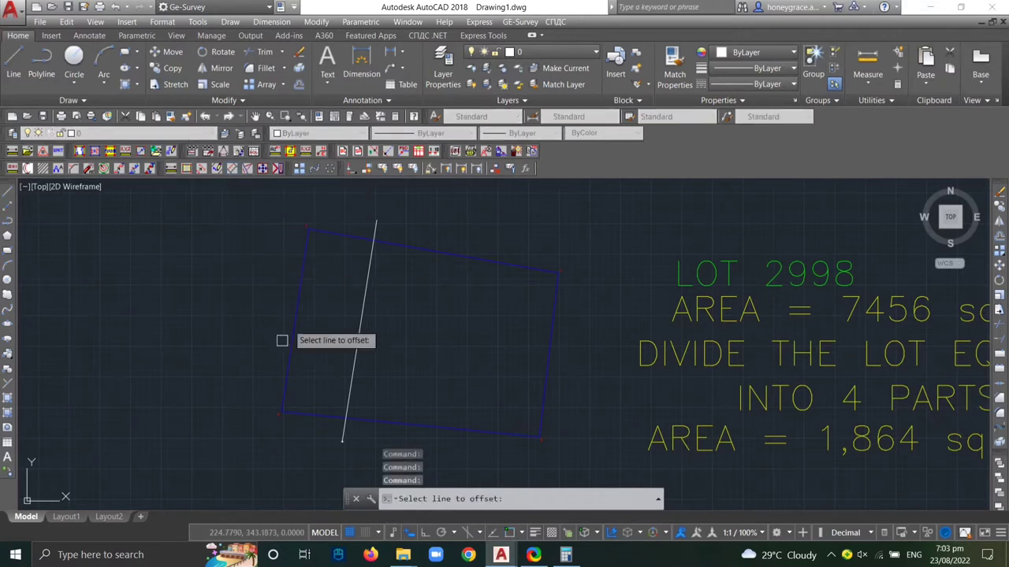
{"action": "left_click", "coordinate": [359, 337]}
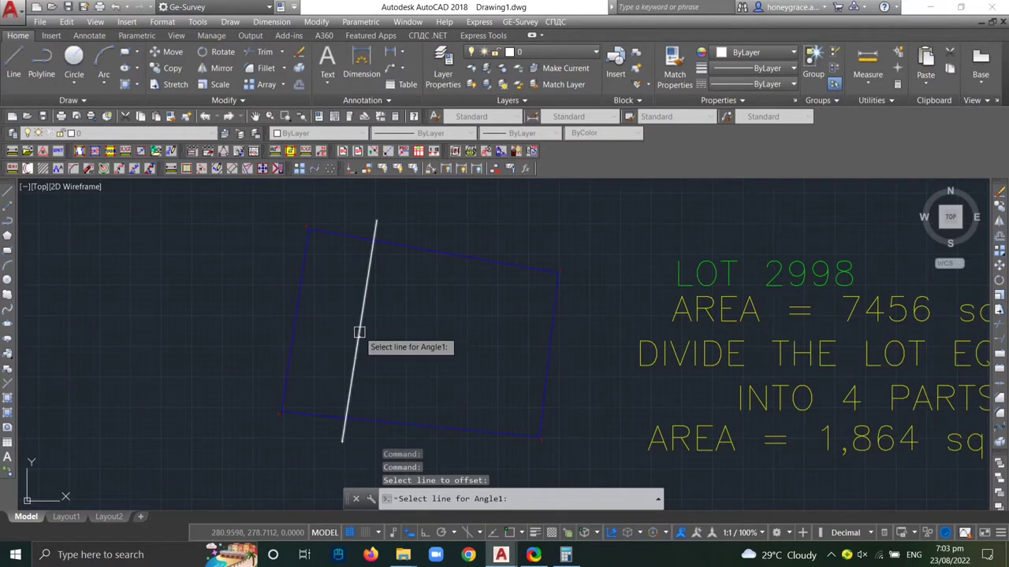
{"action": "left_click", "coordinate": [349, 235]}
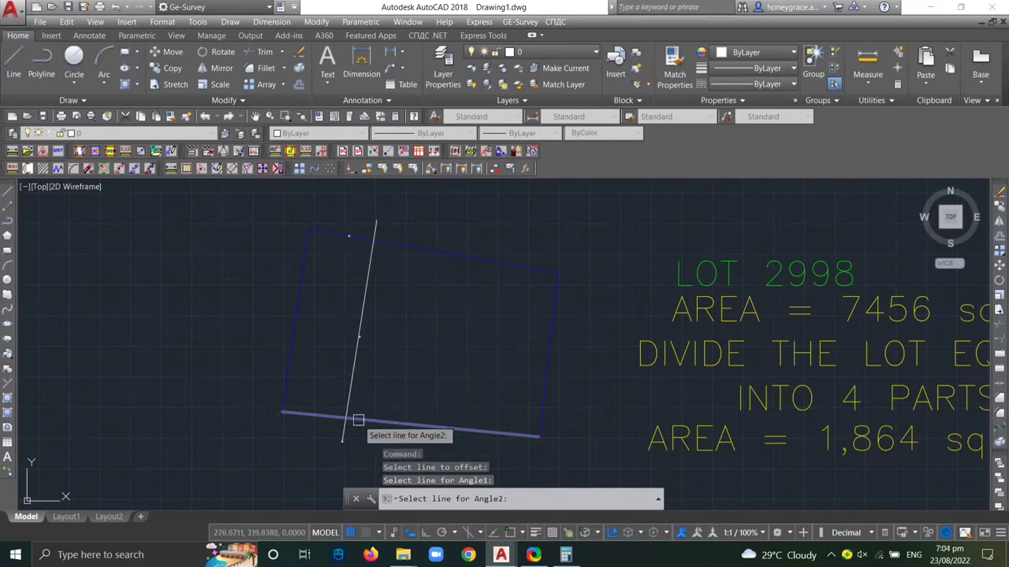
{"action": "left_click", "coordinate": [315, 415]}
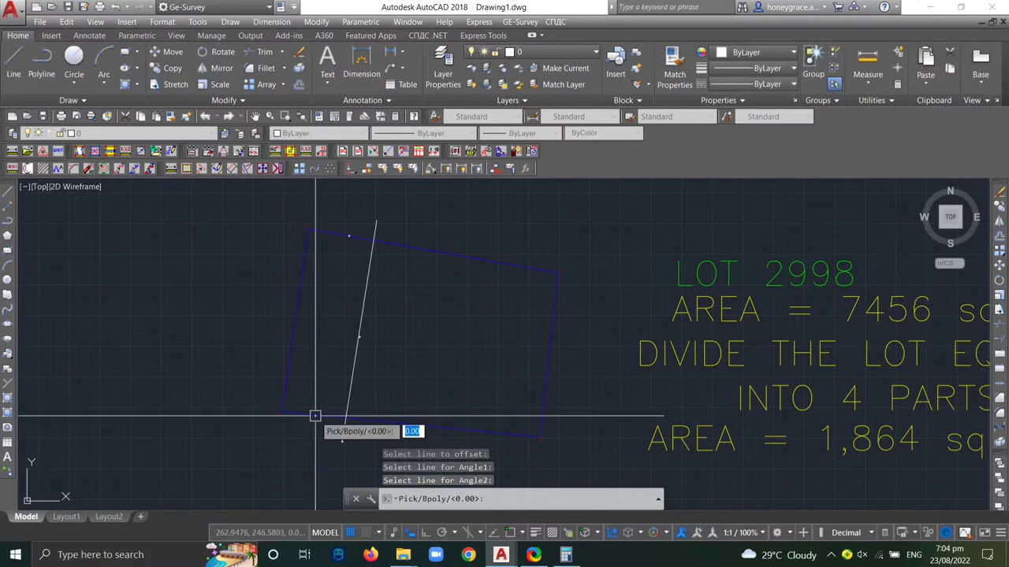
{"action": "type", "text": "B"}
{"action": "key", "text": "Return"}
{"action": "left_click", "coordinate": [337, 343]}
{"action": "type", "text": "1864"}
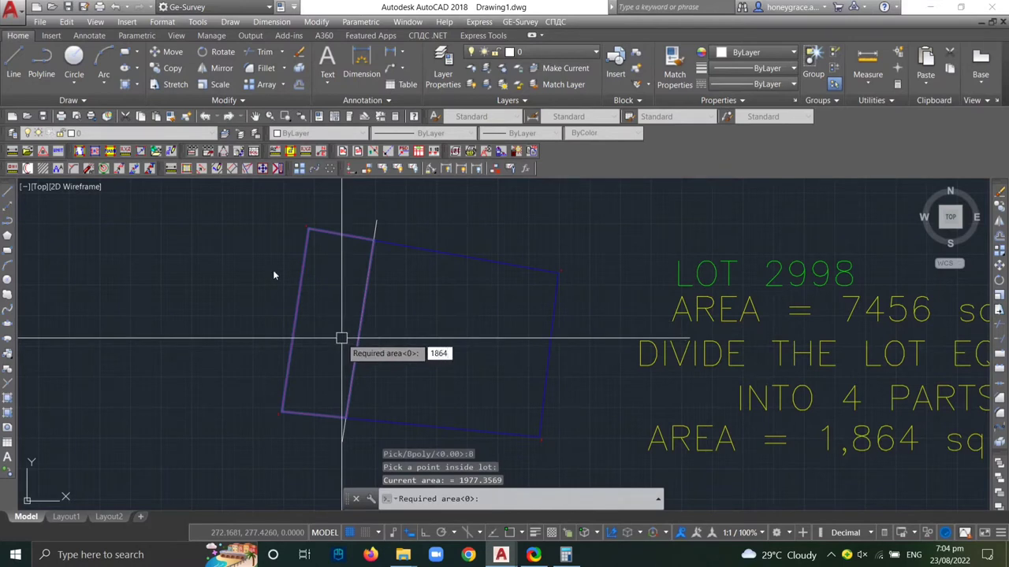
{"action": "key", "text": "Return"}
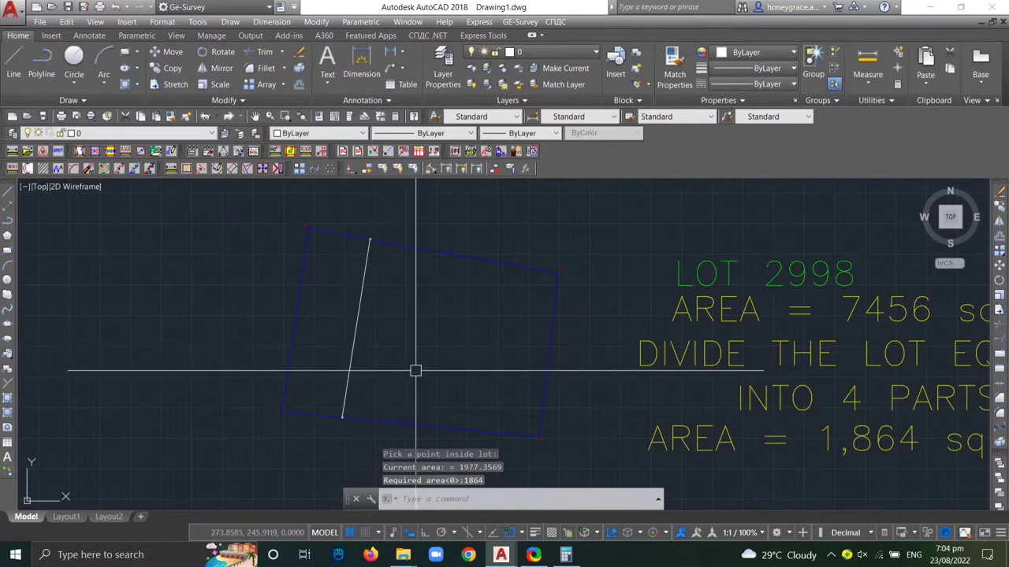
Draw a second guide line from the lot's bottom edge to above its top edge.
{"action": "type", "text": "l"}
{"action": "key", "text": "Return"}
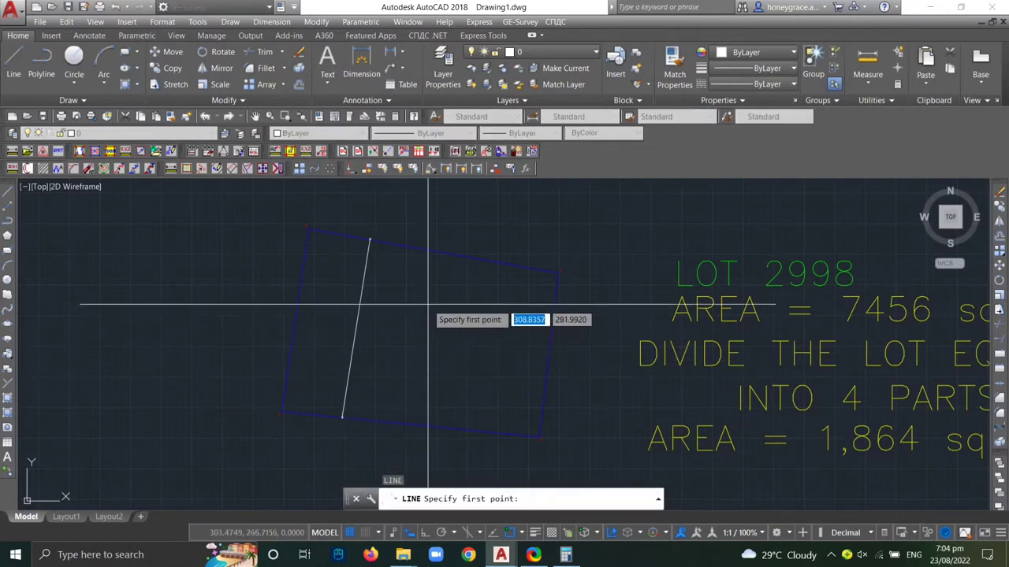
{"action": "left_click", "coordinate": [404, 436]}
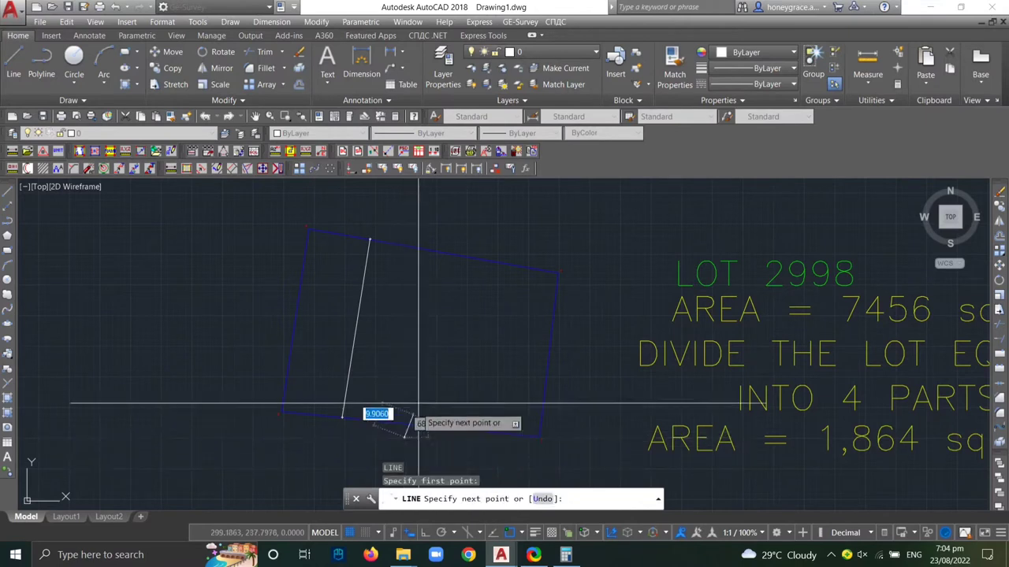
{"action": "left_click", "coordinate": [434, 226]}
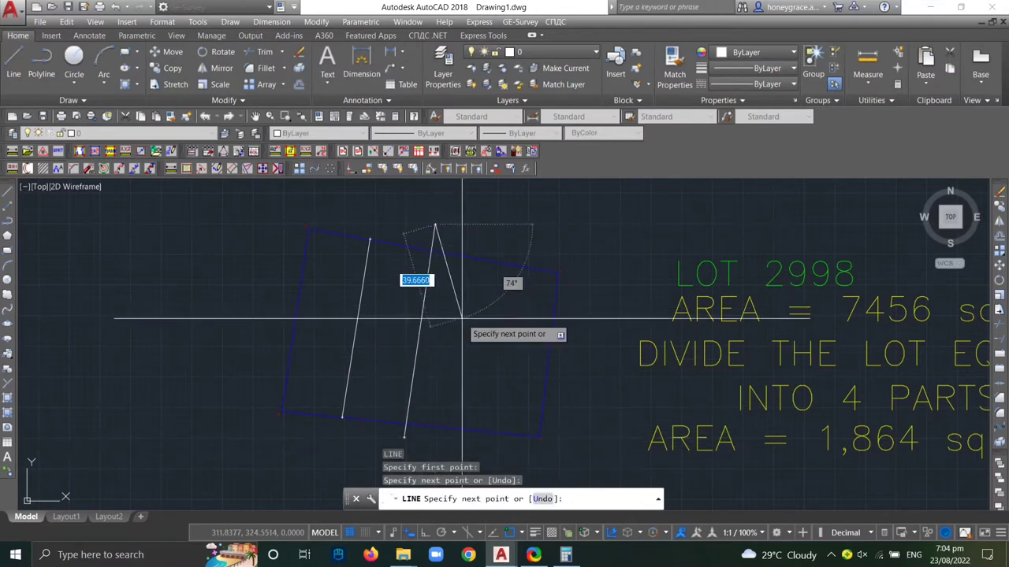
{"action": "key", "text": "Escape"}
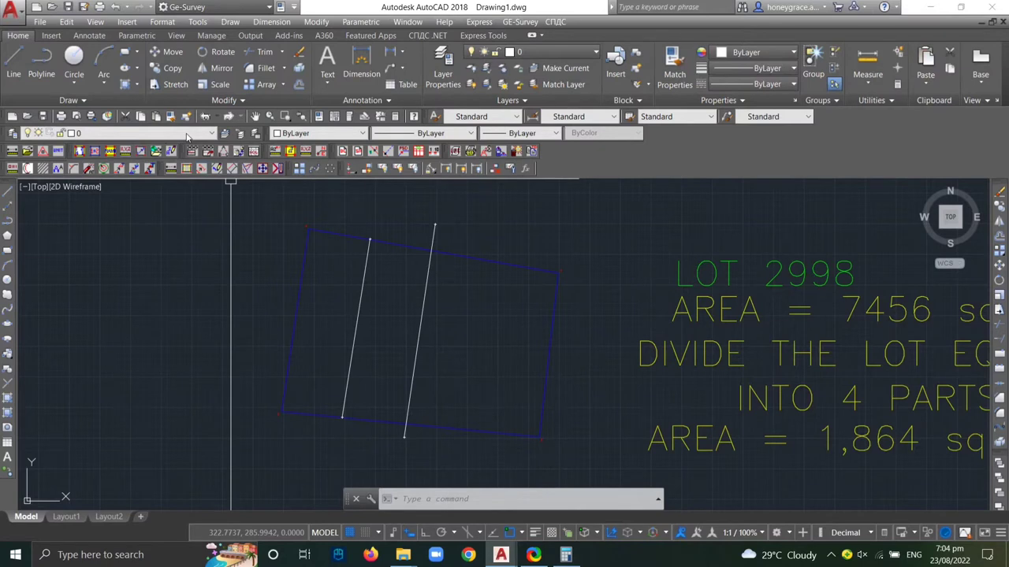
Subdivide by parallel offset again, cutting another 1864 sq. m parcel beside the first.
{"action": "left_click", "coordinate": [233, 167]}
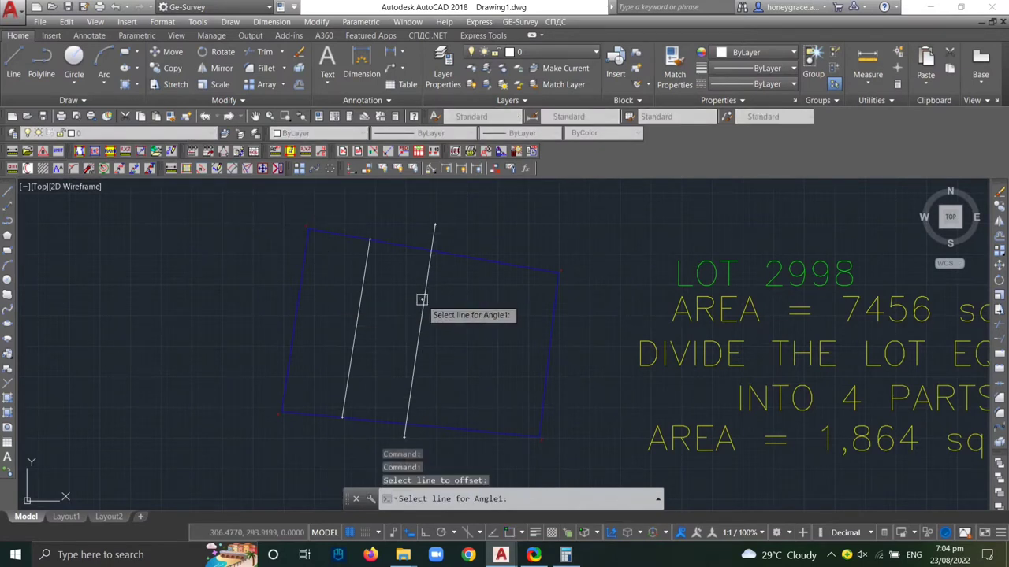
{"action": "left_click", "coordinate": [404, 247]}
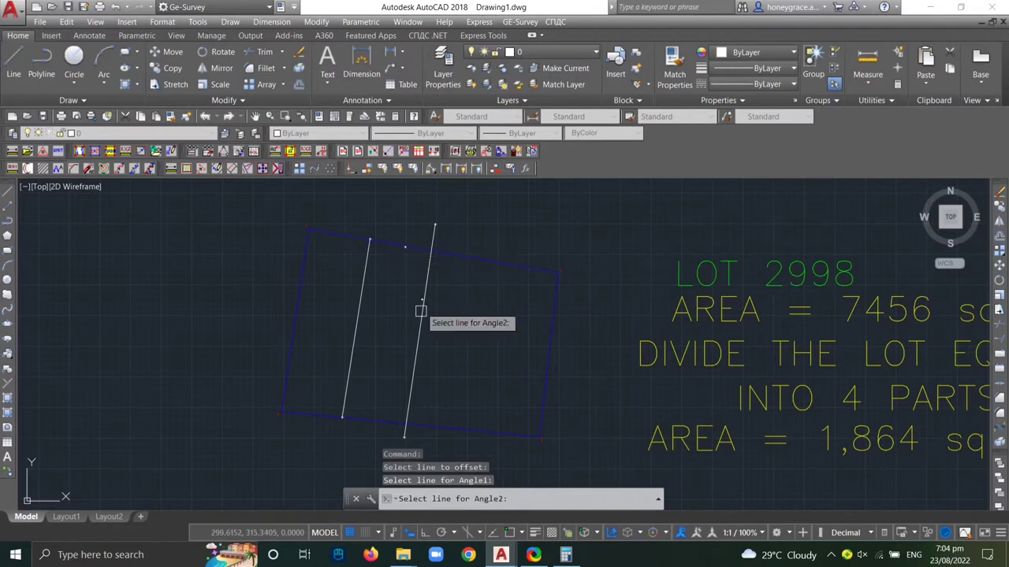
{"action": "type", "text": "B"}
{"action": "left_click", "coordinate": [384, 353]}
{"action": "type", "text": "1864"}
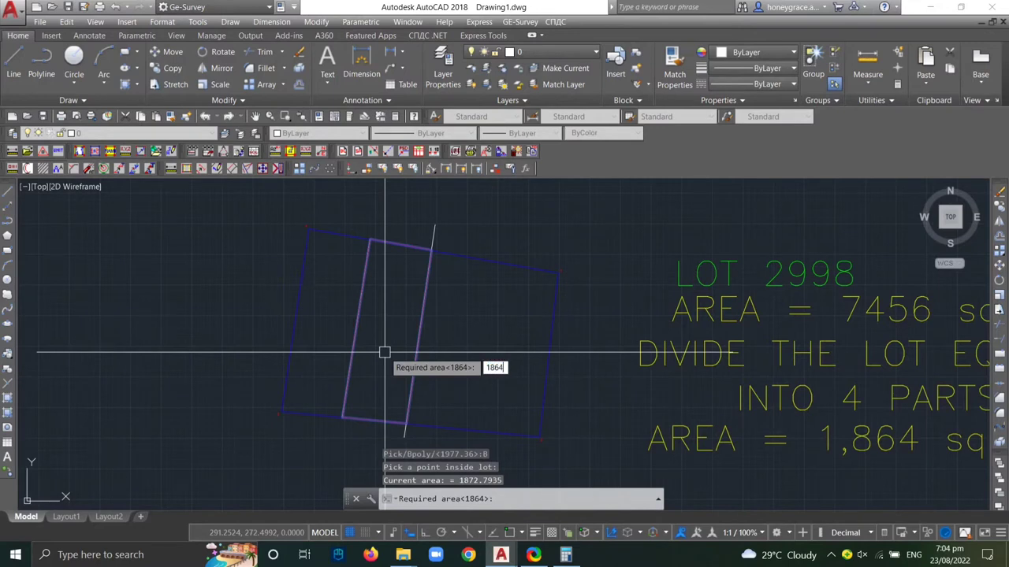
{"action": "key", "text": "Return"}
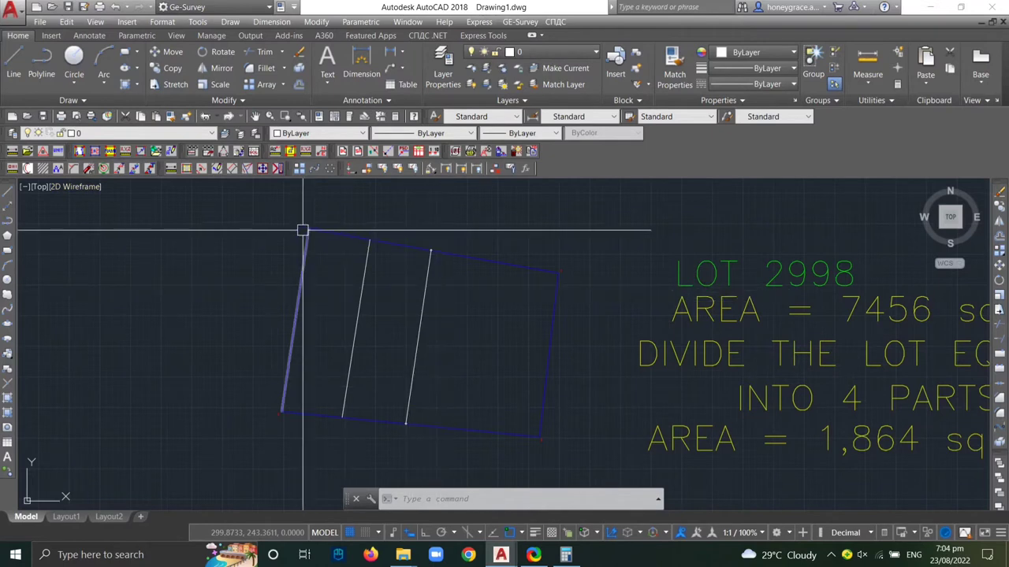
Draw a third guide line from above the lot to below its bottom edge.
{"action": "type", "text": "l"}
{"action": "key", "text": "Return"}
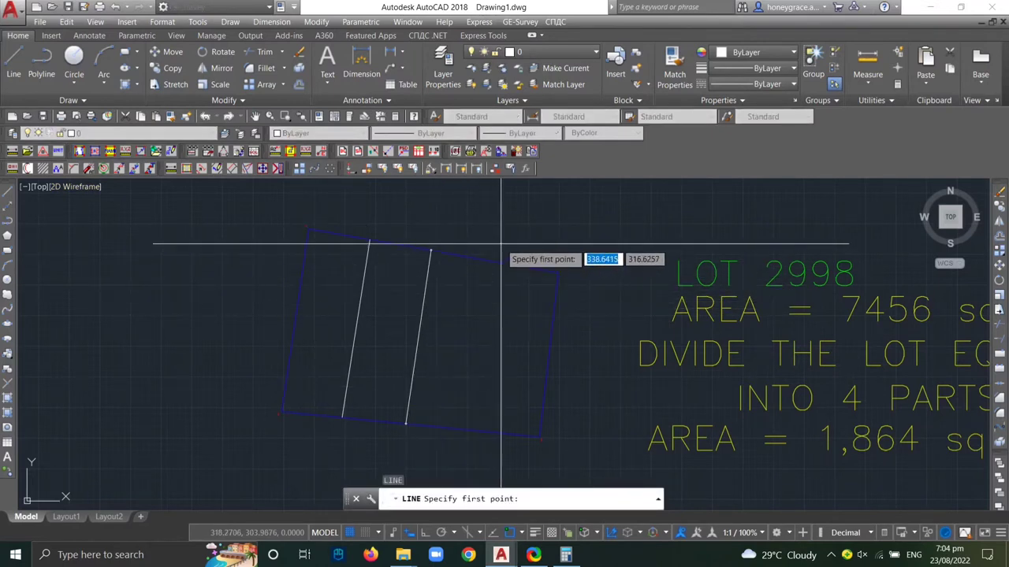
{"action": "left_click", "coordinate": [470, 241]}
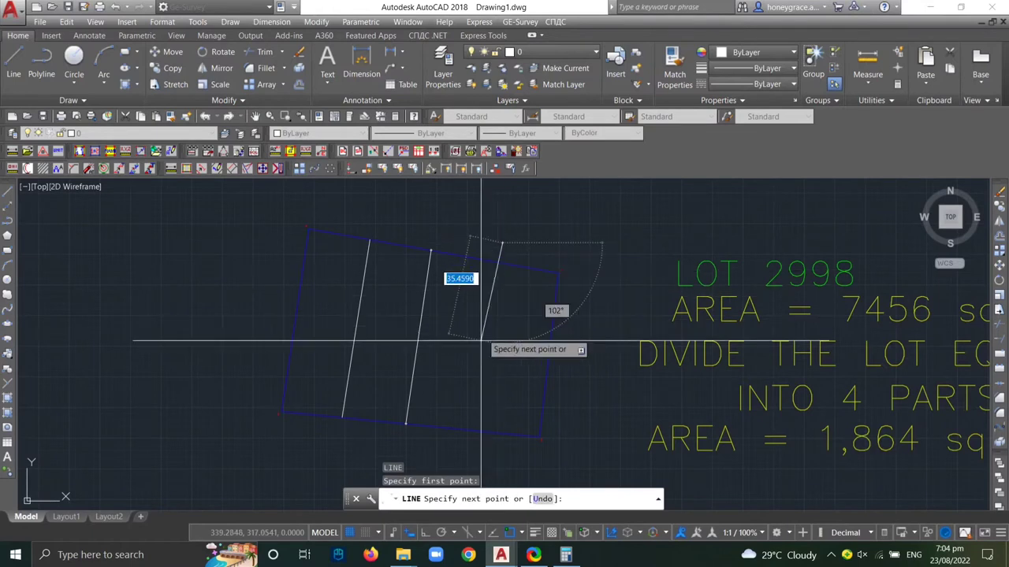
{"action": "left_click", "coordinate": [472, 453]}
{"action": "key", "text": "Escape"}
Offset the third guide line to cut the last 1864 sq. m parcel, leaving four equal parts.
{"action": "middle_click_drag", "start_coordinate": [390, 355], "coordinate": [289, 334]}
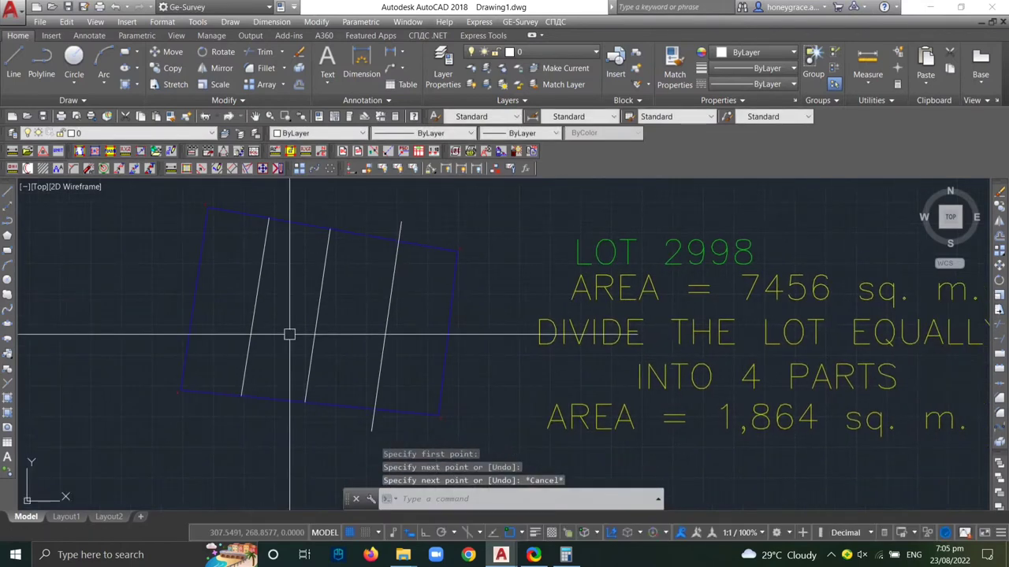
{"action": "left_click", "coordinate": [191, 150]}
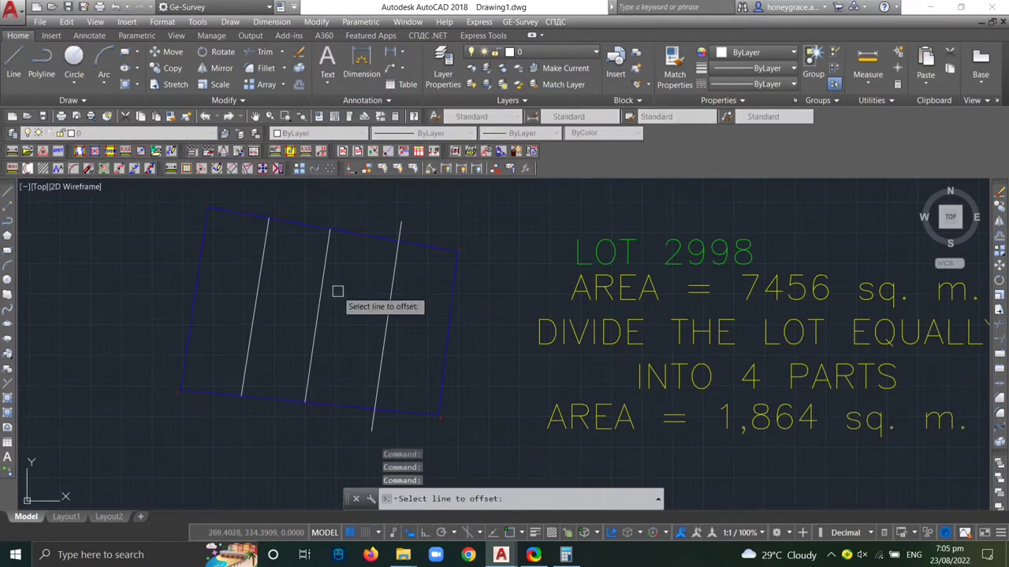
{"action": "left_click", "coordinate": [387, 309]}
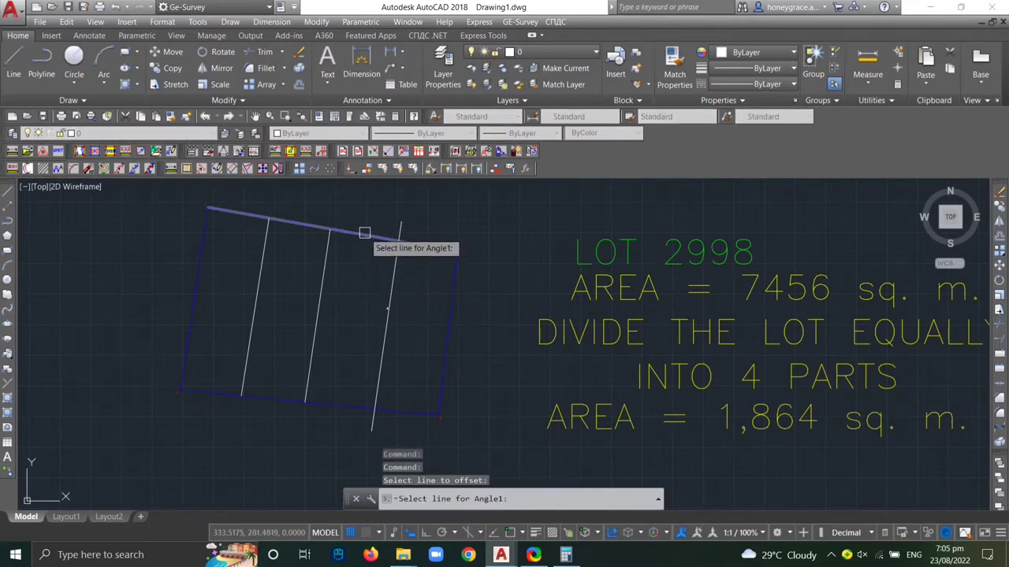
{"action": "left_click", "coordinate": [351, 408]}
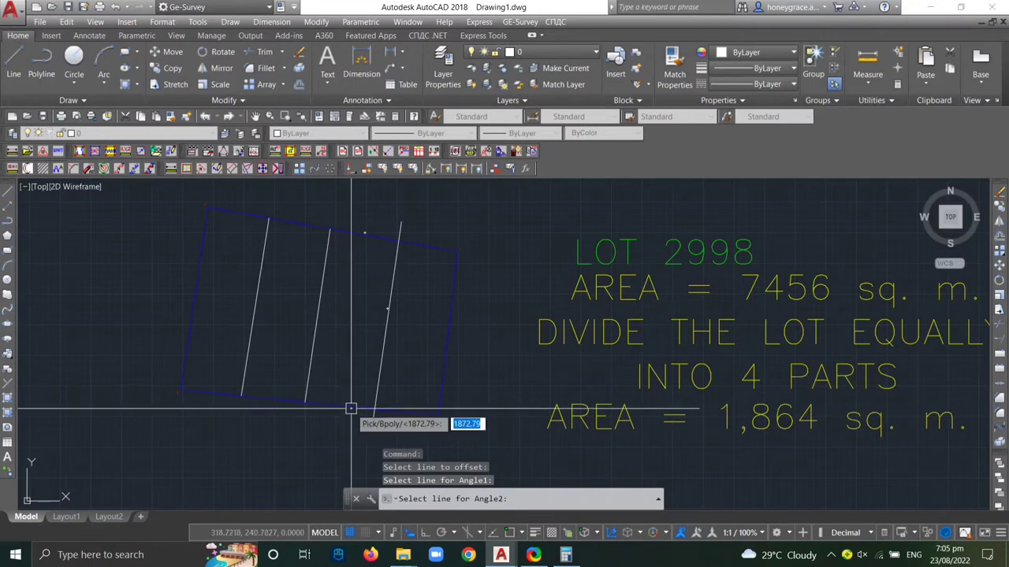
{"action": "type", "text": "B"}
{"action": "key", "text": "Return"}
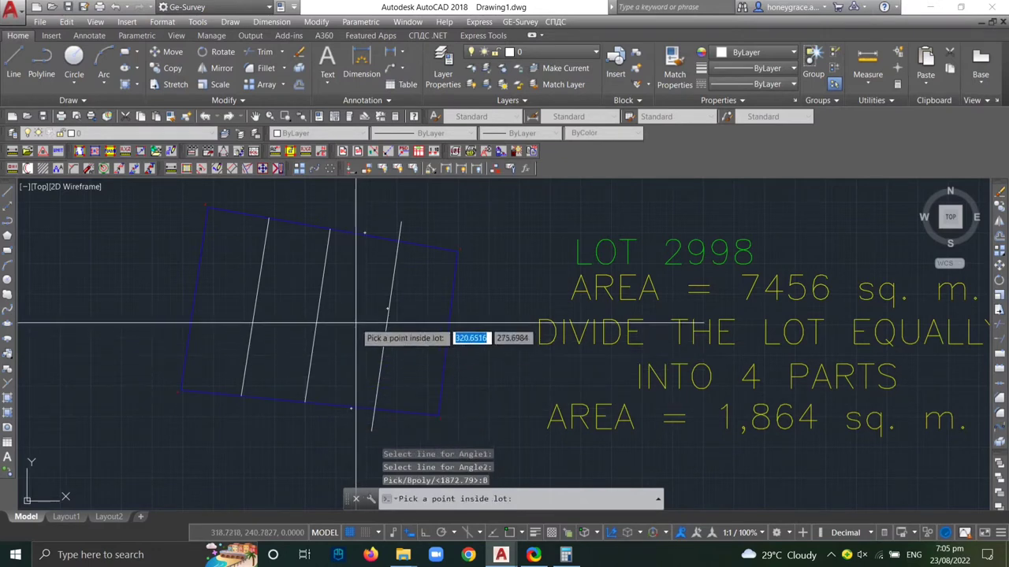
{"action": "left_click", "coordinate": [356, 323]}
{"action": "type", "text": "1864"}
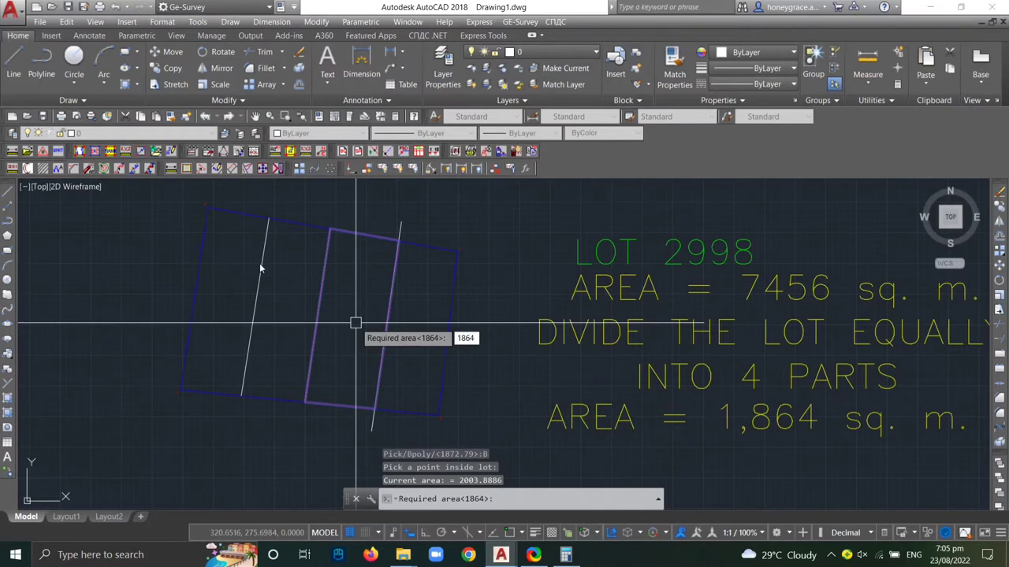
{"action": "key", "text": "Return"}
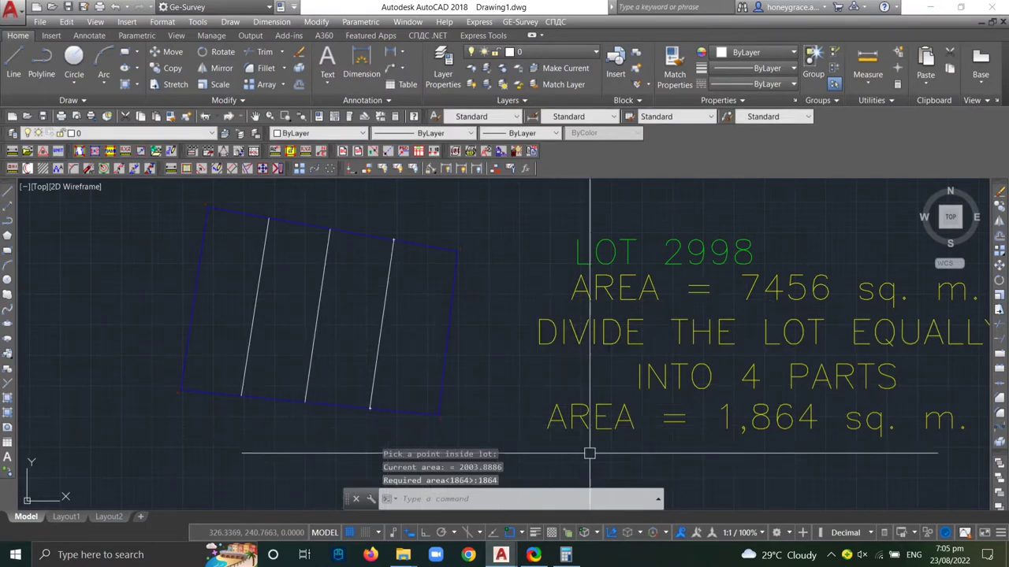
{"action": "scroll", "coordinate": [768, 415], "scroll_direction": "up", "scroll_amount": 1}
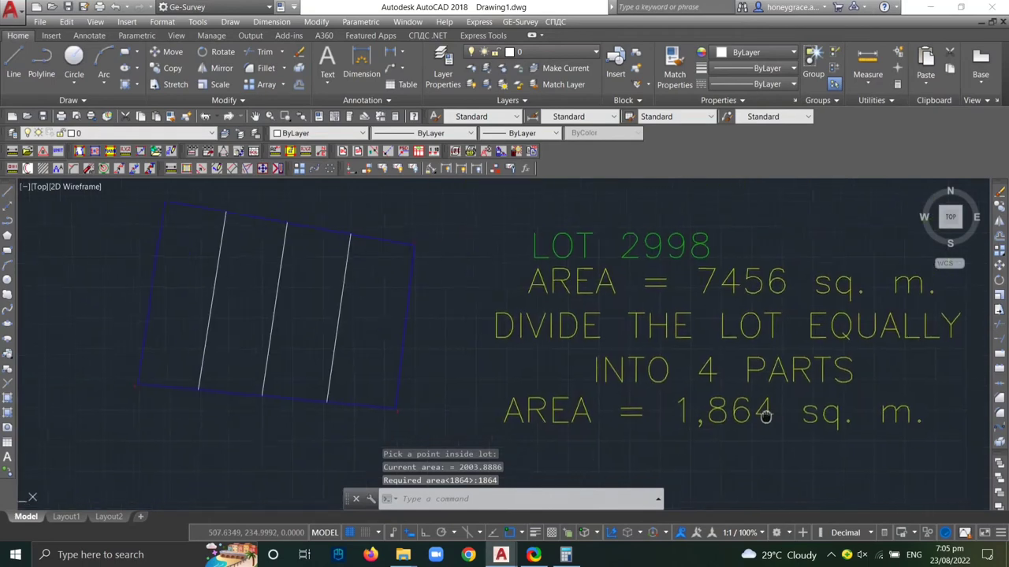
{"action": "scroll", "coordinate": [793, 340], "scroll_direction": "down", "scroll_amount": 1}
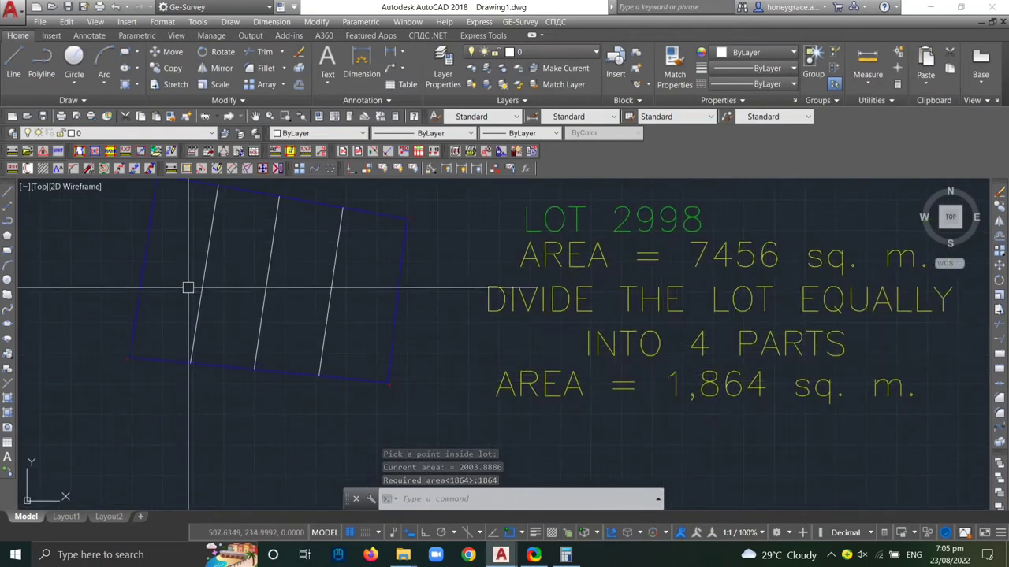
{"action": "scroll", "coordinate": [415, 351], "scroll_direction": "down", "scroll_amount": 2}
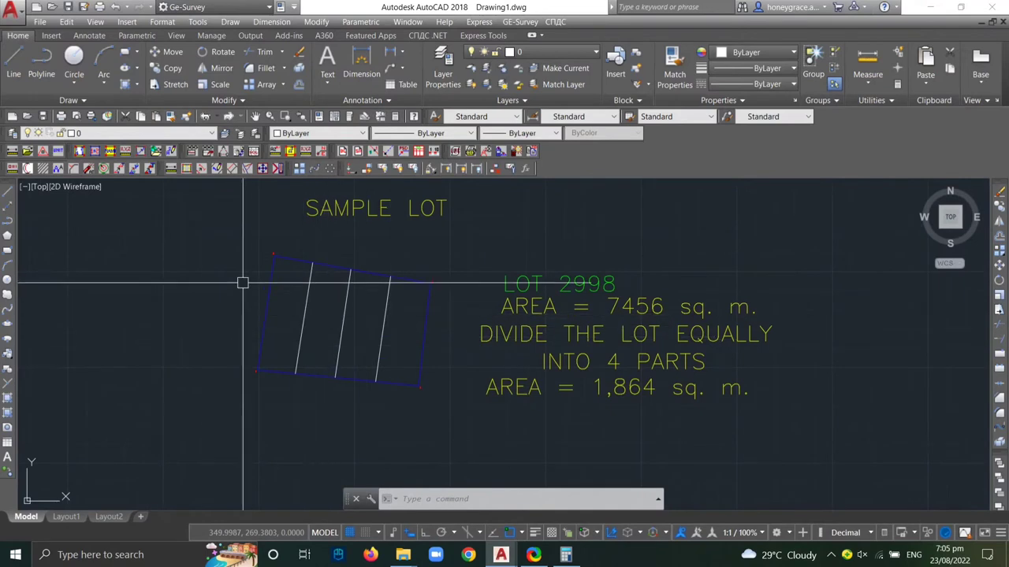
Start lot corner data collection and enable 'Automatically set database' in Collect Data Defaults.
{"action": "middle_click_drag", "start_coordinate": [241, 281], "coordinate": [237, 278]}
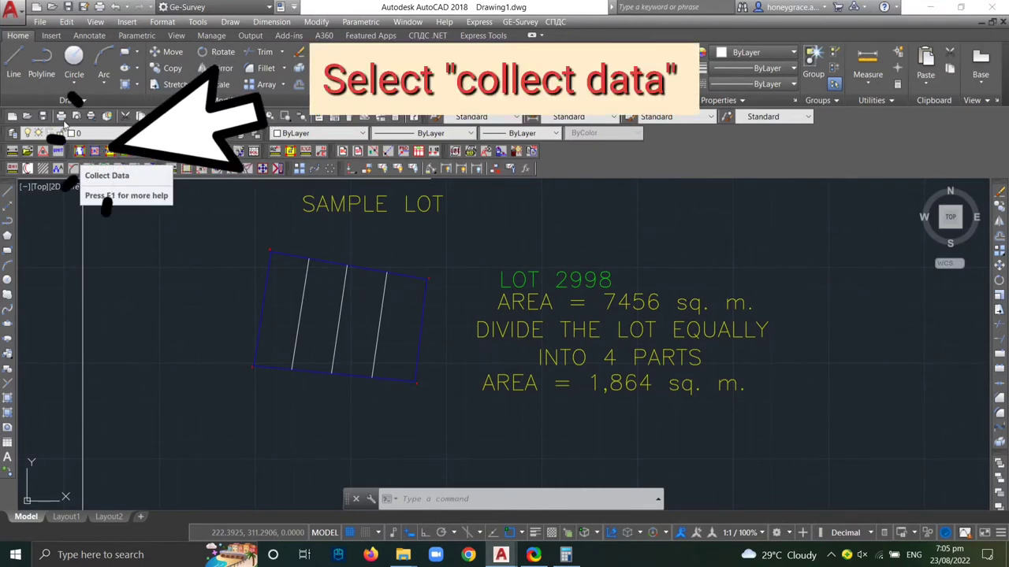
{"action": "left_click", "coordinate": [80, 150]}
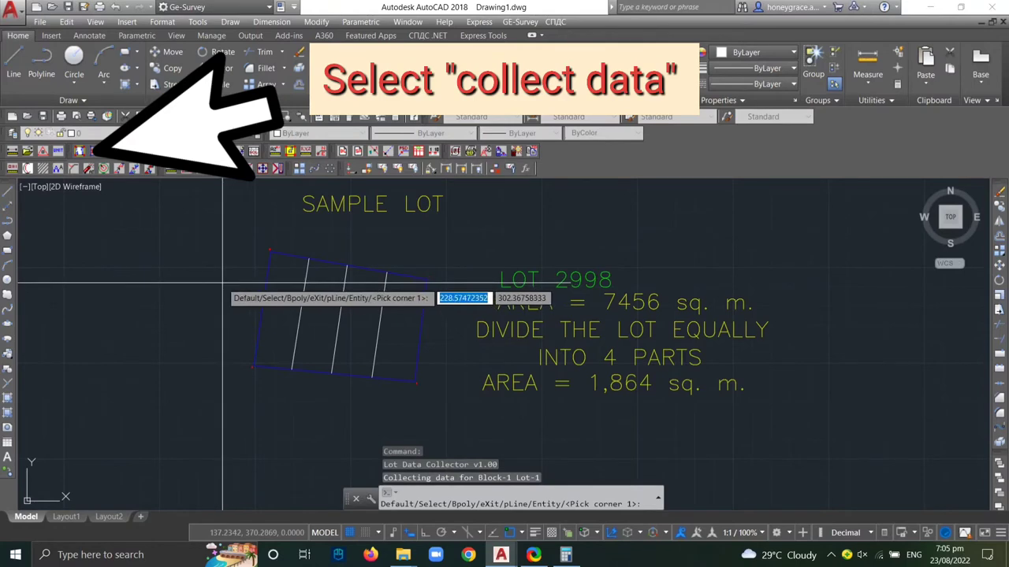
{"action": "type", "text": "D"}
{"action": "key", "text": "Return"}
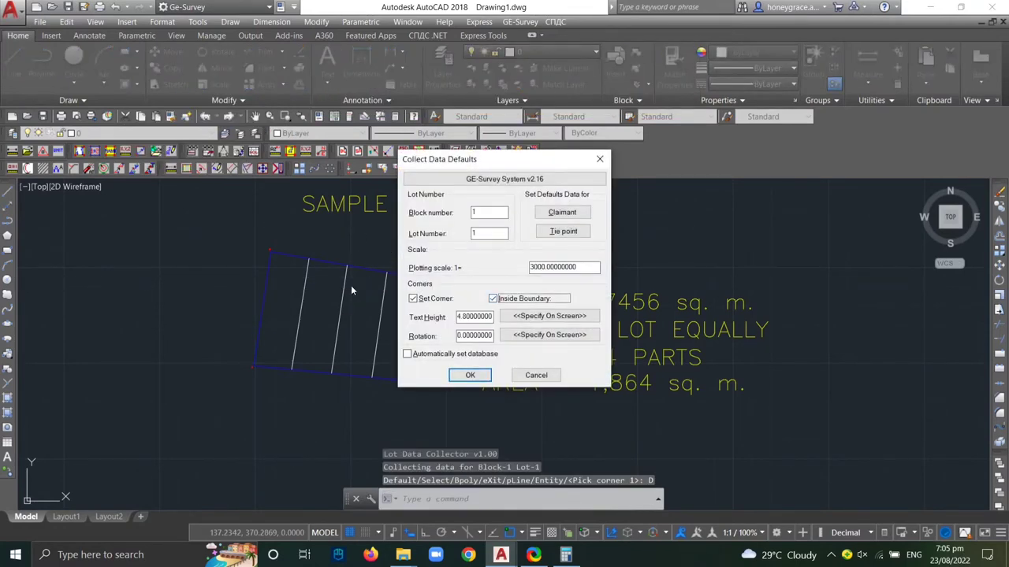
{"action": "key", "text": "alt+a"}
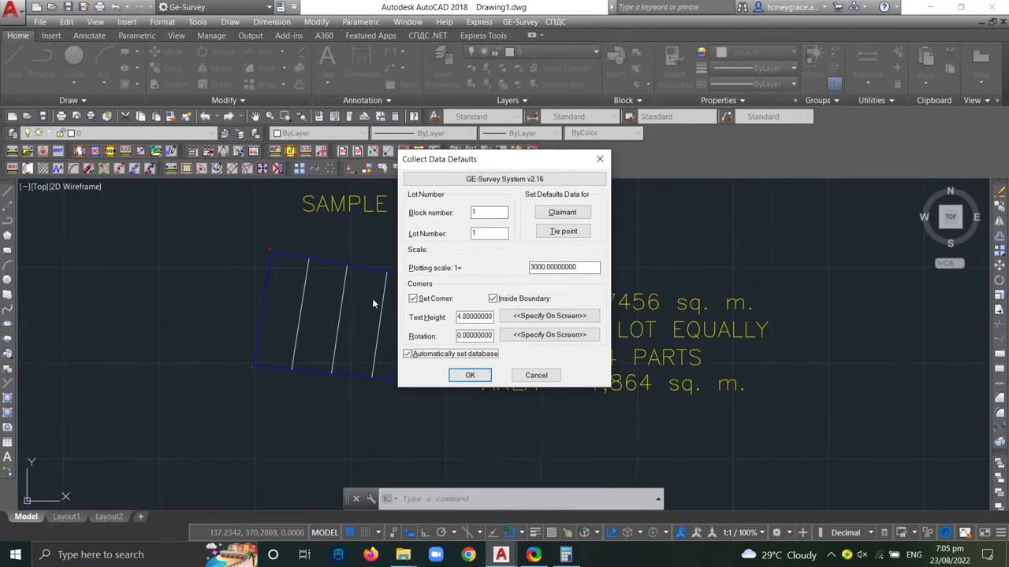
{"action": "key", "text": "Return"}
{"action": "type", "text": "B"}
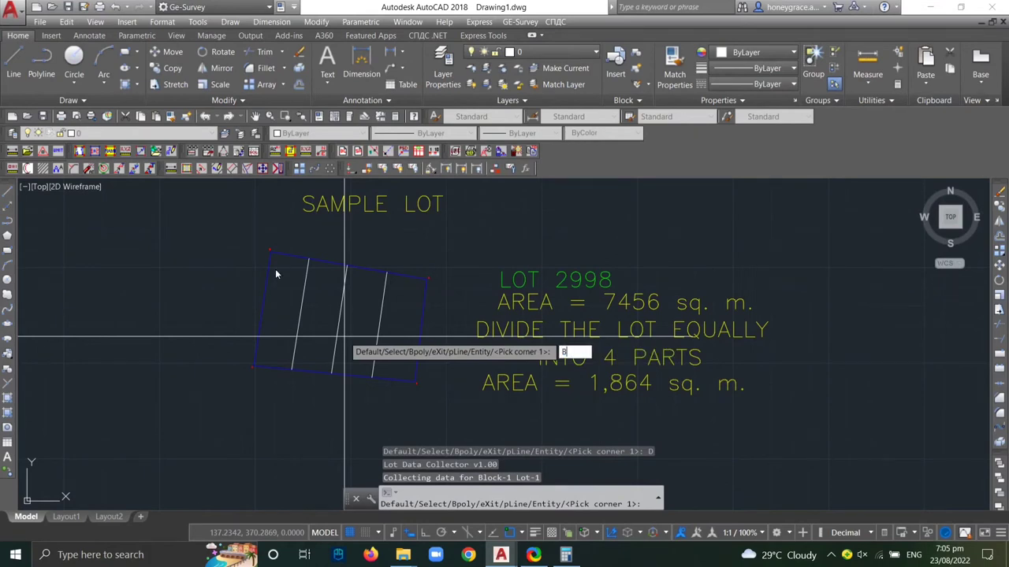
Collect all four parcels by picking inside each near corner 1, then exit with X.
{"action": "key", "text": "Return"}
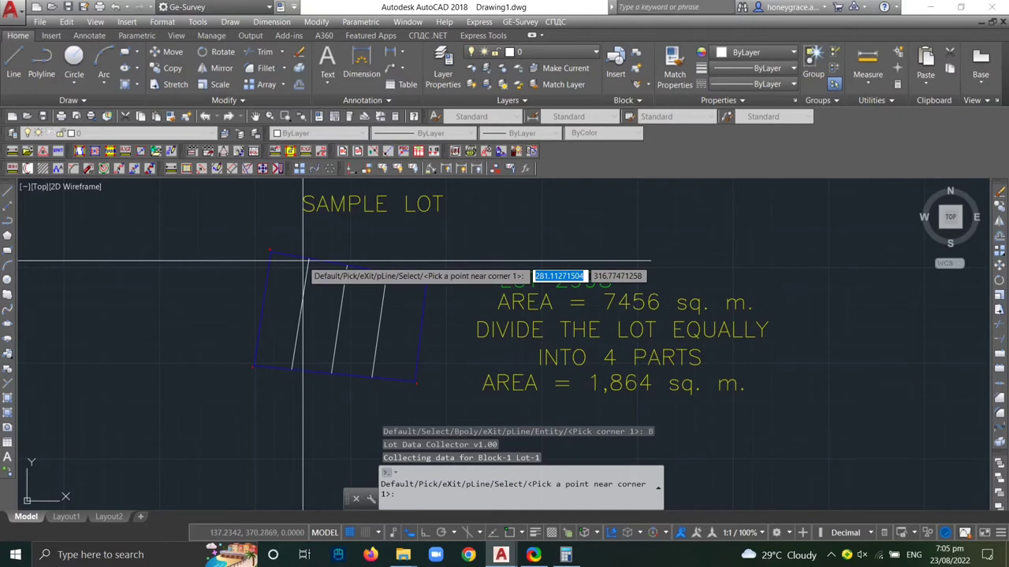
{"action": "left_click", "coordinate": [304, 260]}
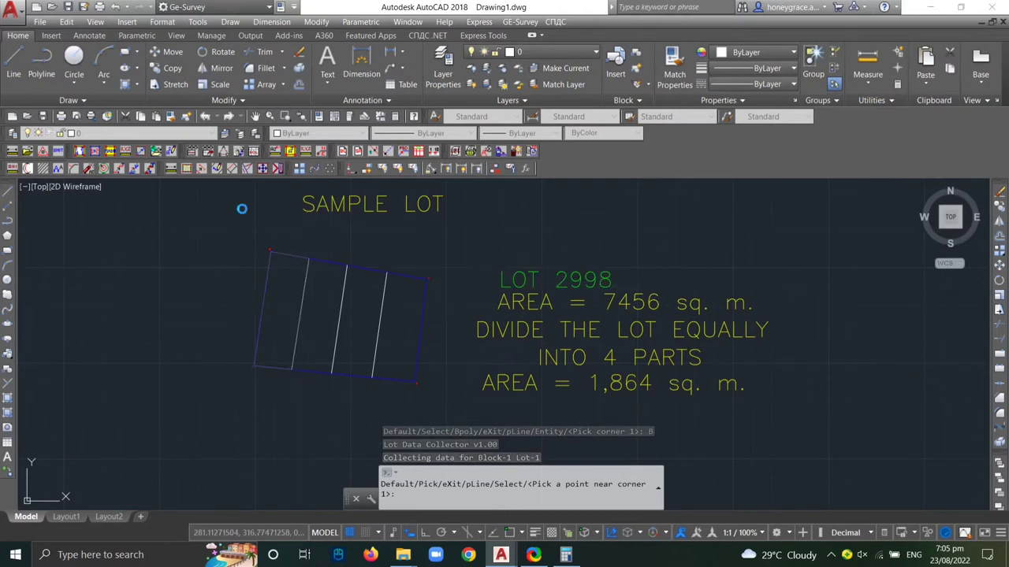
{"action": "left_click", "coordinate": [318, 266]}
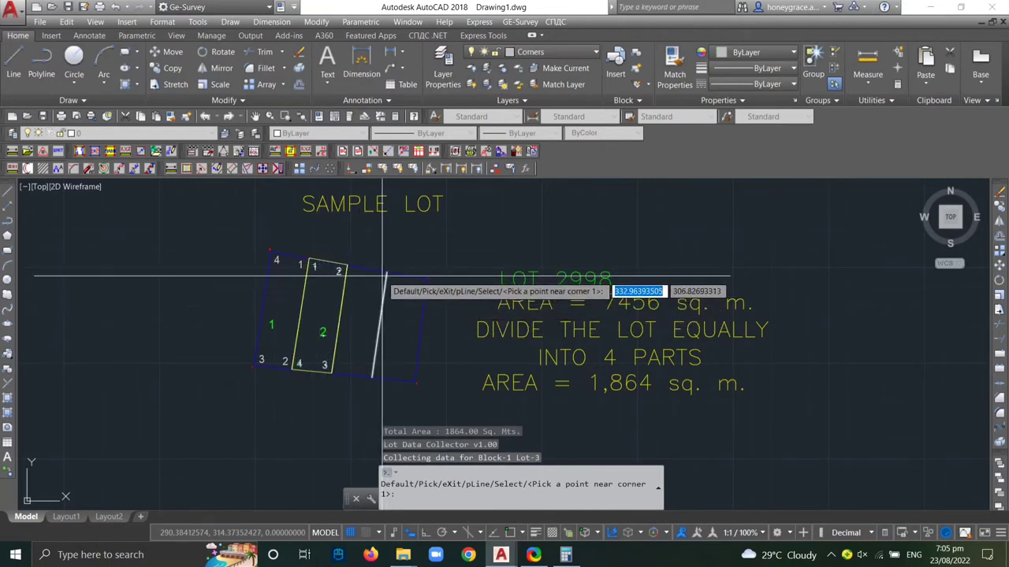
{"action": "left_click", "coordinate": [384, 275]}
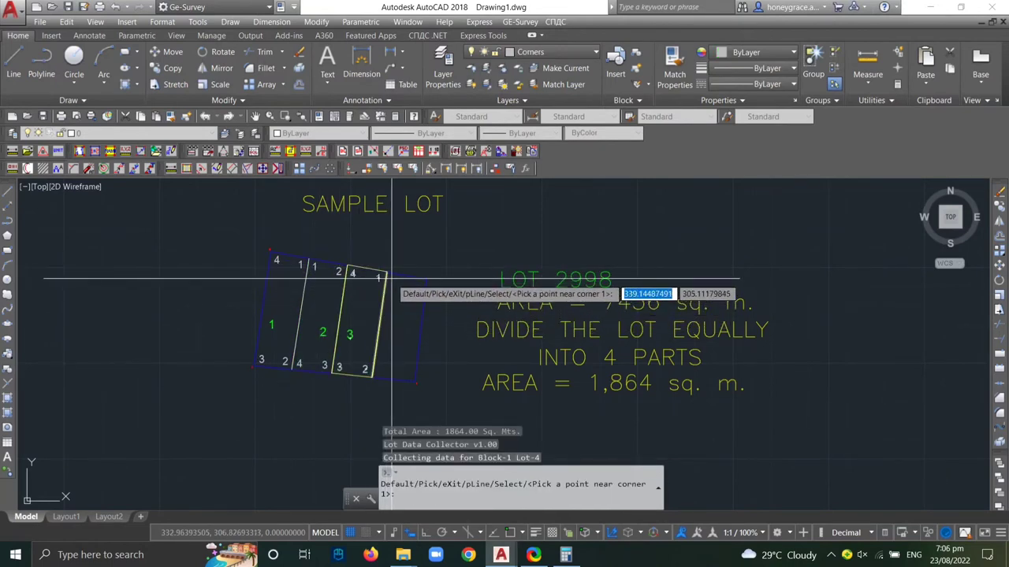
{"action": "left_click", "coordinate": [392, 277]}
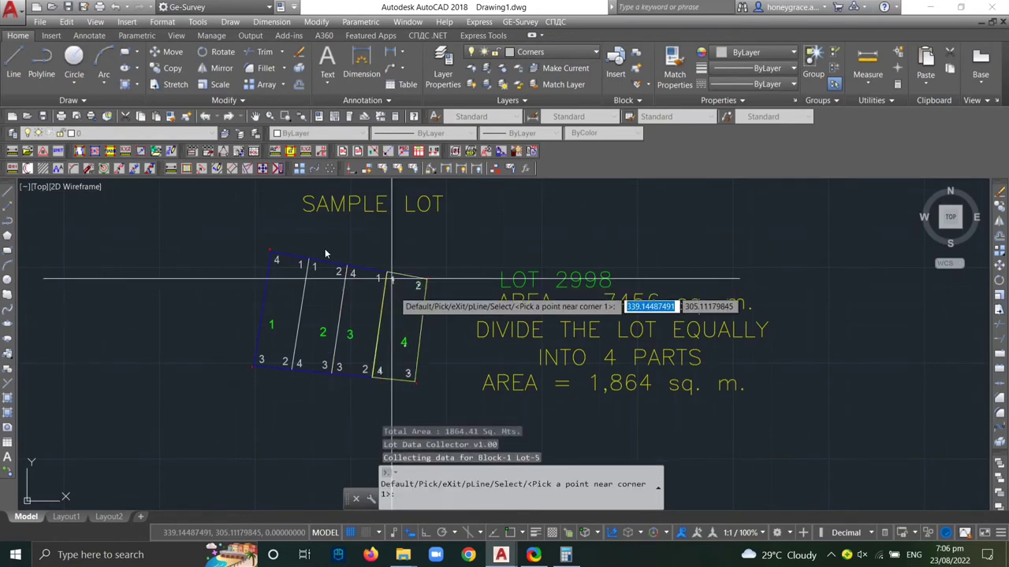
{"action": "type", "text": "x"}
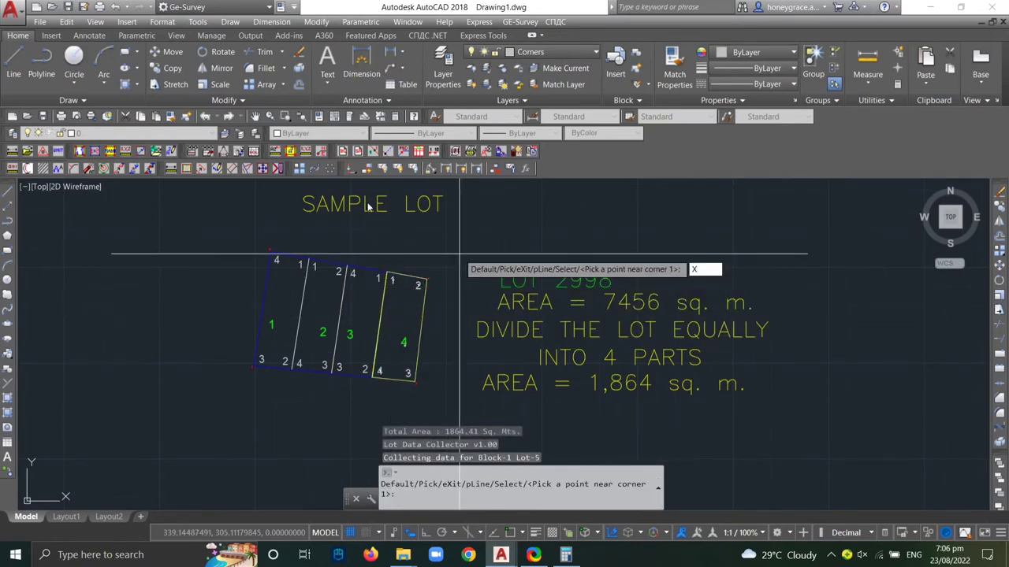
{"action": "key", "text": "Return"}
{"action": "scroll", "coordinate": [383, 360], "scroll_direction": "up", "scroll_amount": 2}
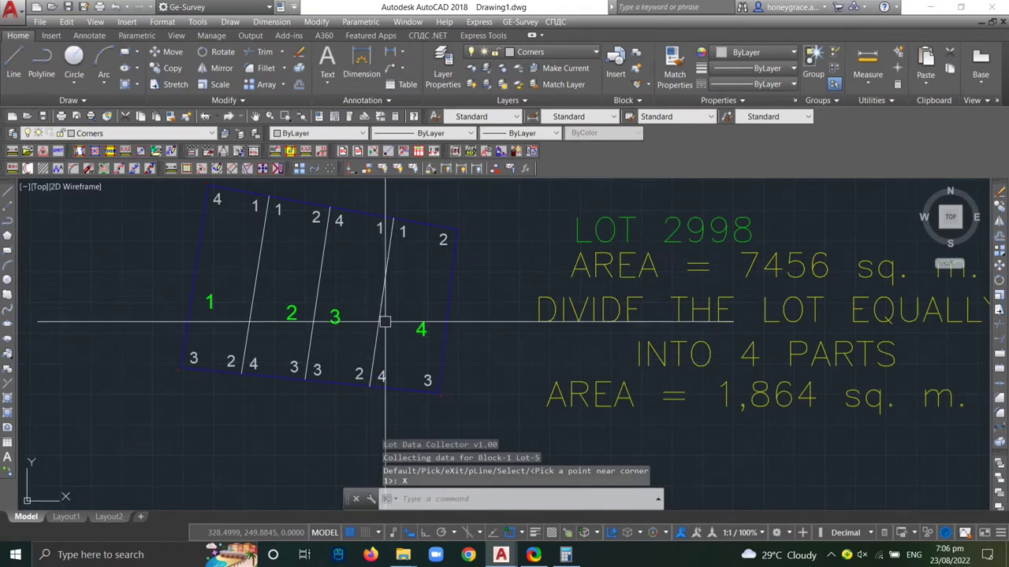
{"action": "scroll", "coordinate": [385, 305], "scroll_direction": "up", "scroll_amount": 2}
{"action": "scroll", "coordinate": [384, 305], "scroll_direction": "down", "scroll_amount": 2}
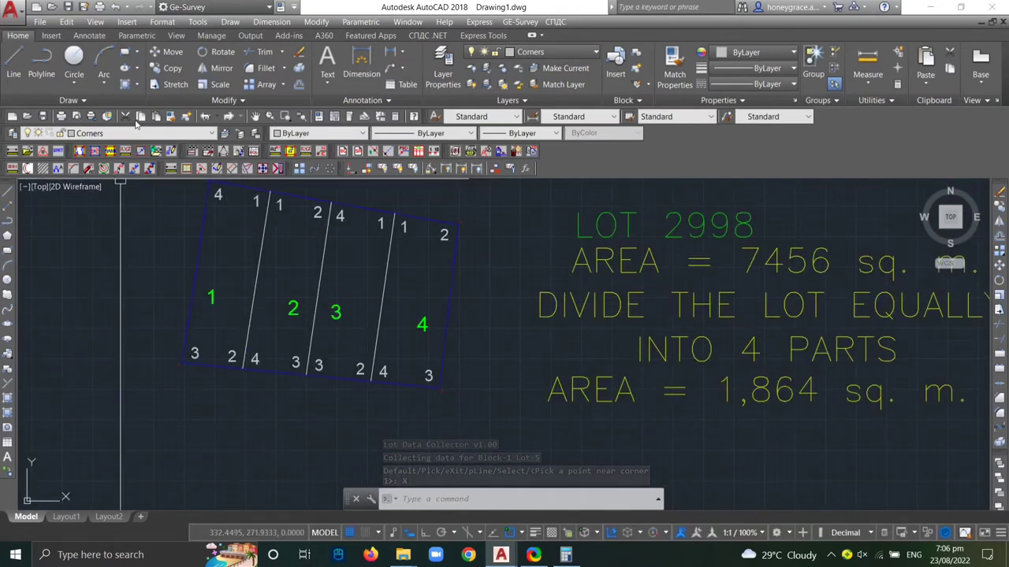
Place A=1,864SQ.M. text area labels on all four parcels with Draw Area.
{"action": "left_click", "coordinate": [170, 167]}
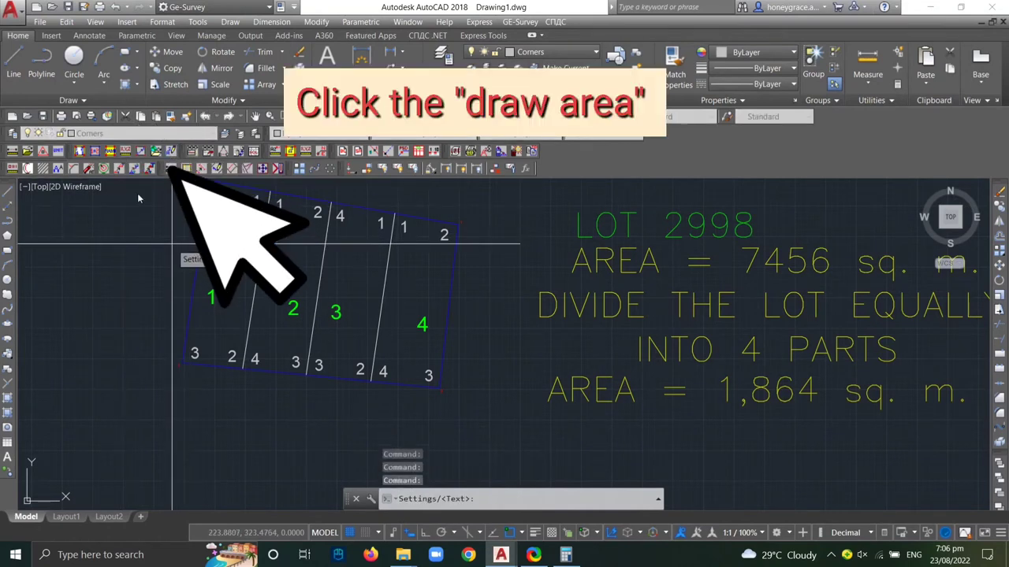
{"action": "type", "text": "T"}
{"action": "key", "text": "Return"}
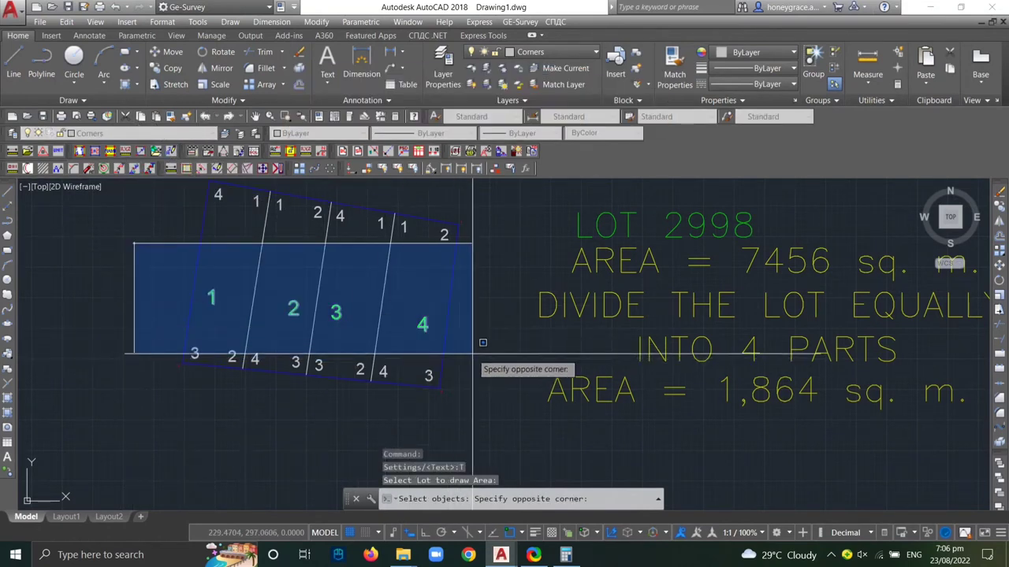
{"action": "left_click", "coordinate": [472, 354]}
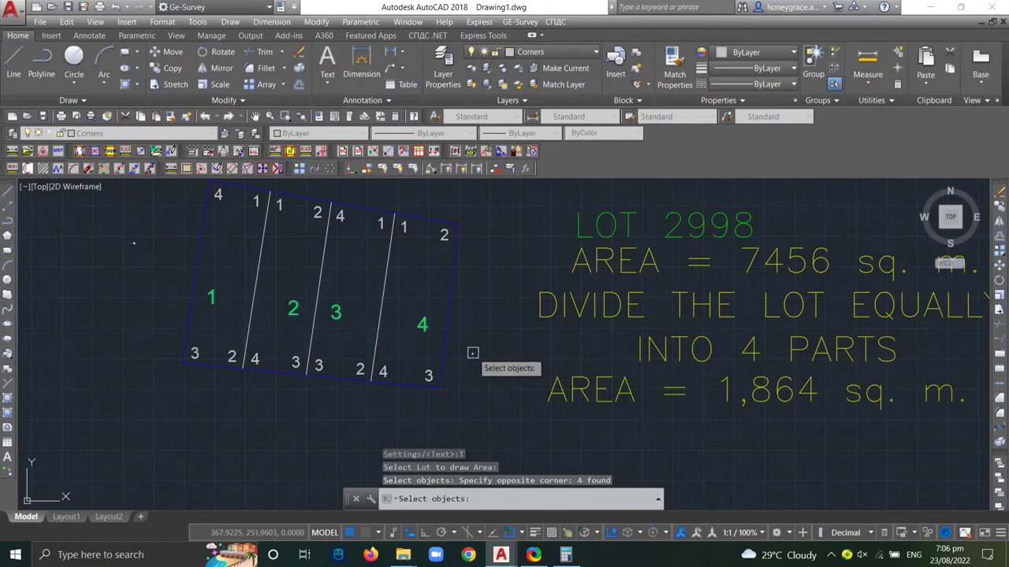
{"action": "key", "text": "Return"}
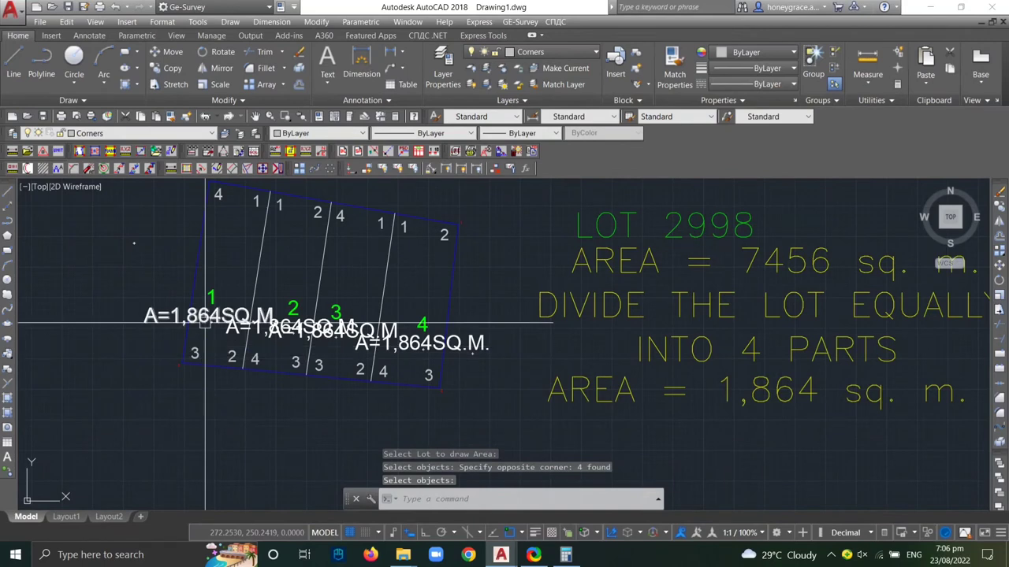
Move the parcel 1 and parcel 2 area labels and numbers higher up.
{"action": "scroll", "coordinate": [208, 323], "scroll_direction": "up", "scroll_amount": 5}
{"action": "key", "text": "m"}
{"action": "key", "text": "Return"}
{"action": "left_click", "coordinate": [229, 335]}
{"action": "left_click", "coordinate": [351, 312]}
{"action": "key", "text": "Return"}
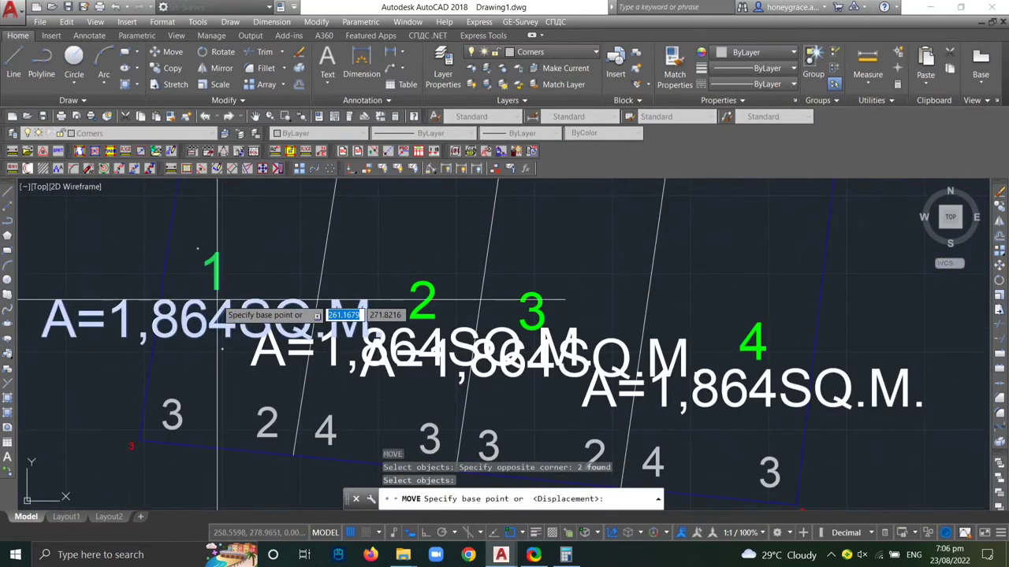
{"action": "left_click", "coordinate": [252, 250]}
{"action": "left_click", "coordinate": [244, 213]}
{"action": "scroll", "coordinate": [271, 319], "scroll_direction": "down", "scroll_amount": 3}
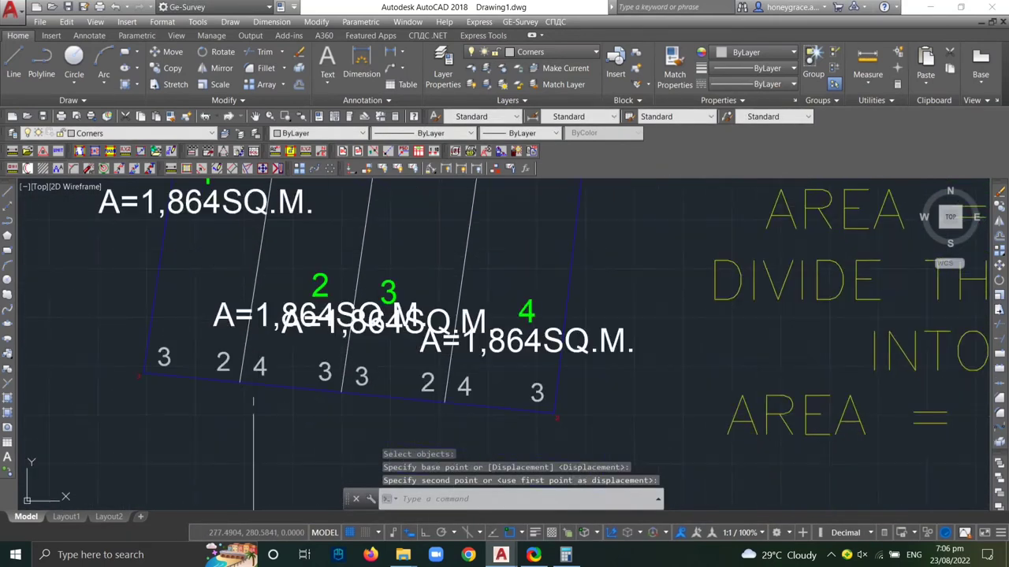
{"action": "key", "text": "Return"}
{"action": "left_click", "coordinate": [267, 316]}
{"action": "left_click", "coordinate": [315, 282]}
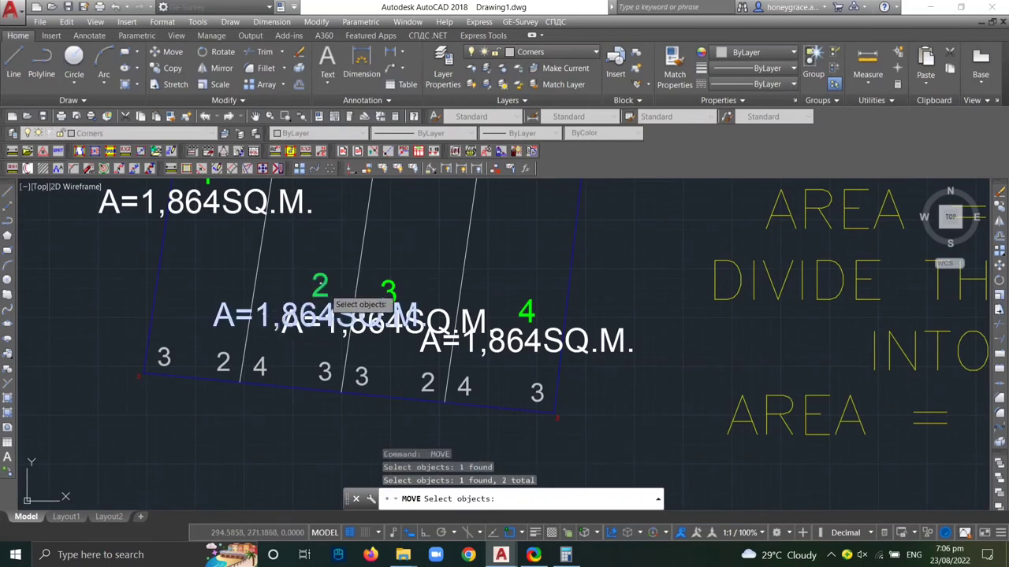
{"action": "key", "text": "Return"}
{"action": "left_click", "coordinate": [316, 281]}
{"action": "left_click", "coordinate": [313, 244]}
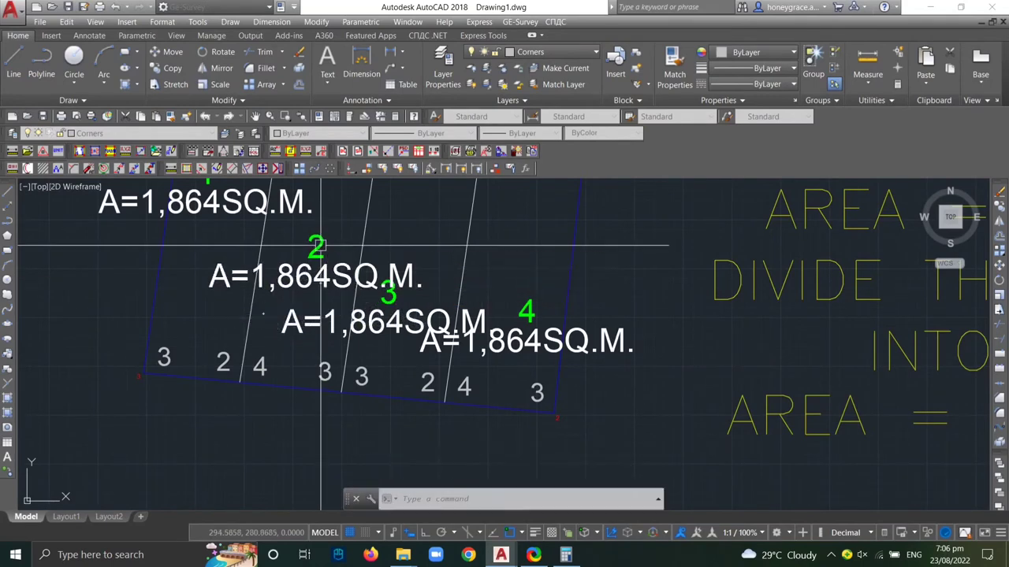
Reposition the parcel 3 and parcel 4 labels and numbers so none overlap.
{"action": "key", "text": "Return"}
{"action": "left_click", "coordinate": [394, 339]}
{"action": "left_click", "coordinate": [370, 314]}
{"action": "key", "text": "Return"}
{"action": "left_click", "coordinate": [396, 304]}
{"action": "middle_click_drag", "start_coordinate": [431, 280], "coordinate": [390, 409]}
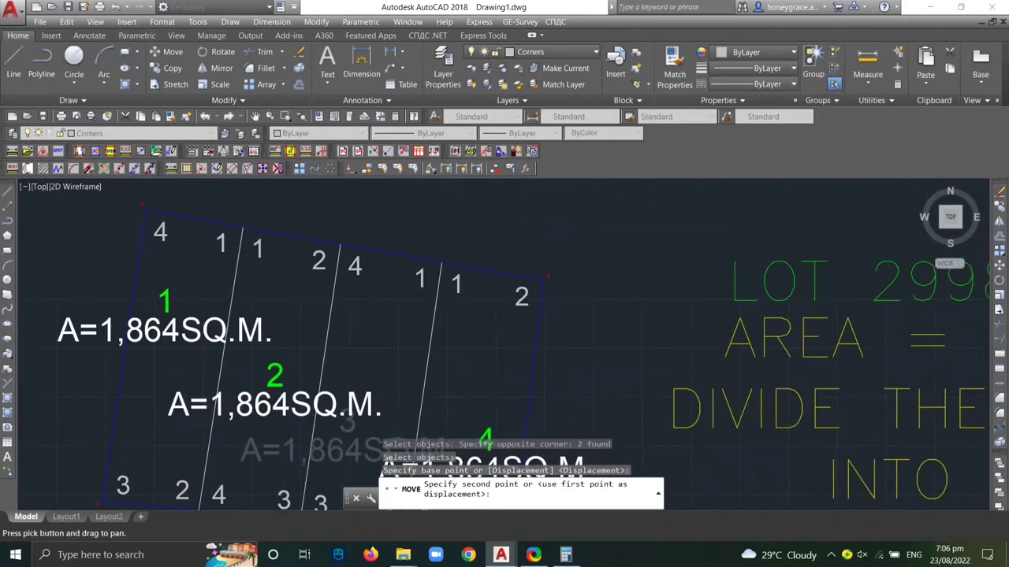
{"action": "left_click", "coordinate": [389, 331]}
{"action": "scroll", "coordinate": [389, 332], "scroll_direction": "down", "scroll_amount": 3}
{"action": "key", "text": "Return"}
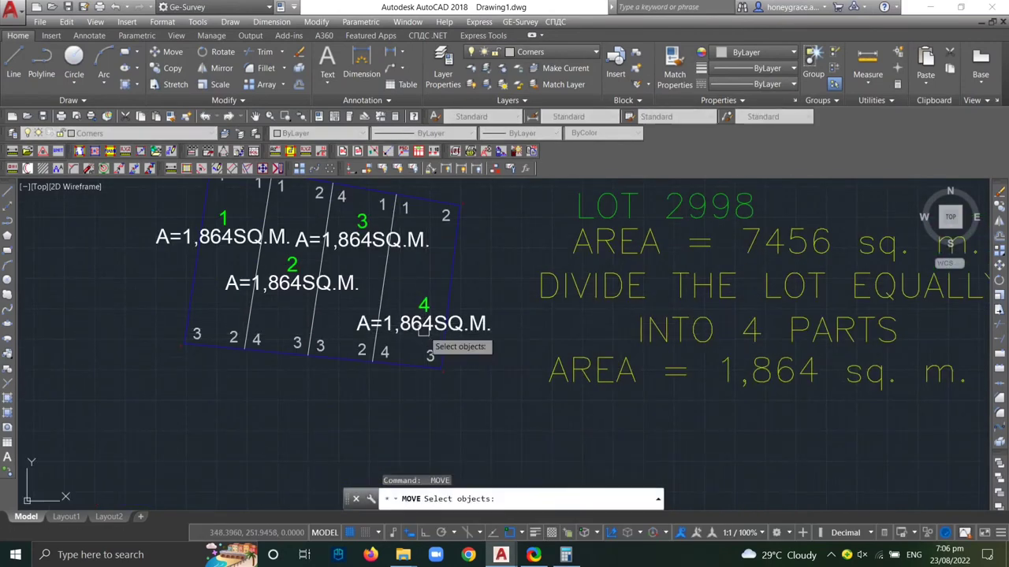
{"action": "scroll", "coordinate": [424, 342], "scroll_direction": "up", "scroll_amount": 4}
{"action": "left_click", "coordinate": [424, 342]}
{"action": "left_click", "coordinate": [412, 259]}
{"action": "key", "text": "Return"}
{"action": "left_click", "coordinate": [413, 260]}
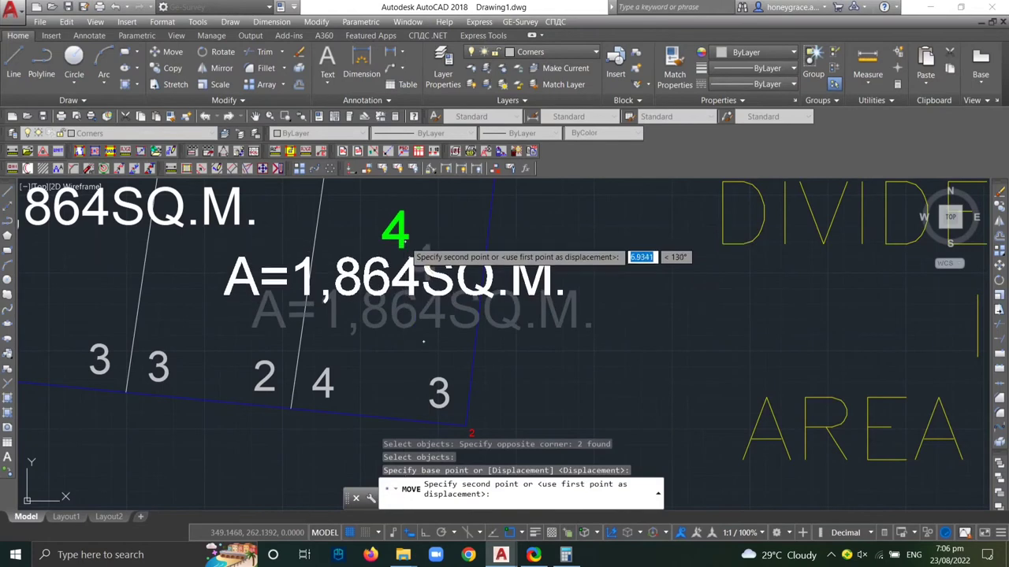
{"action": "left_click", "coordinate": [425, 229]}
{"action": "scroll", "coordinate": [426, 228], "scroll_direction": "down", "scroll_amount": 2}
{"action": "scroll", "coordinate": [461, 299], "scroll_direction": "down", "scroll_amount": 2}
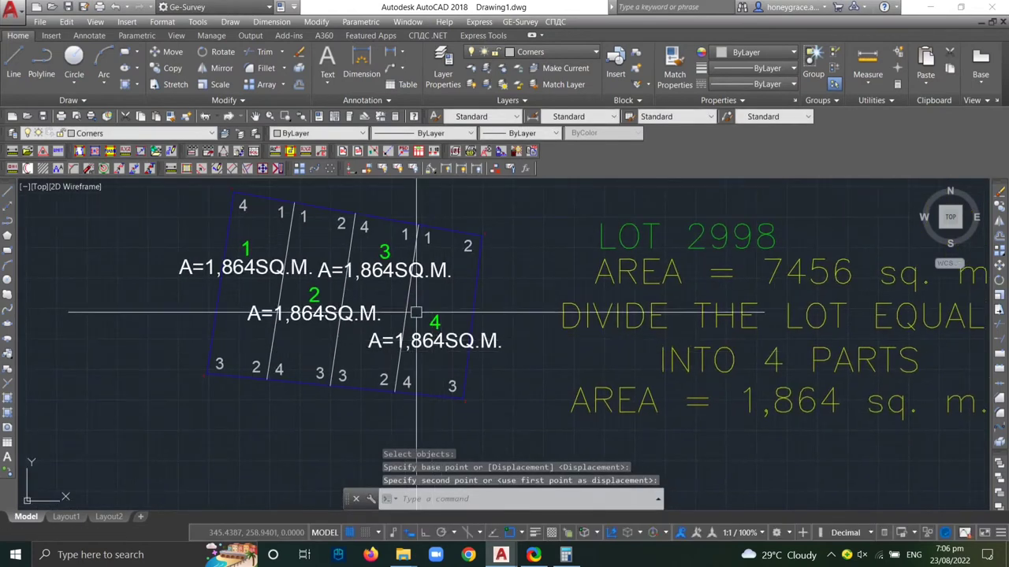
{"action": "left_click", "coordinate": [316, 336]}
{"action": "left_click", "coordinate": [292, 260]}
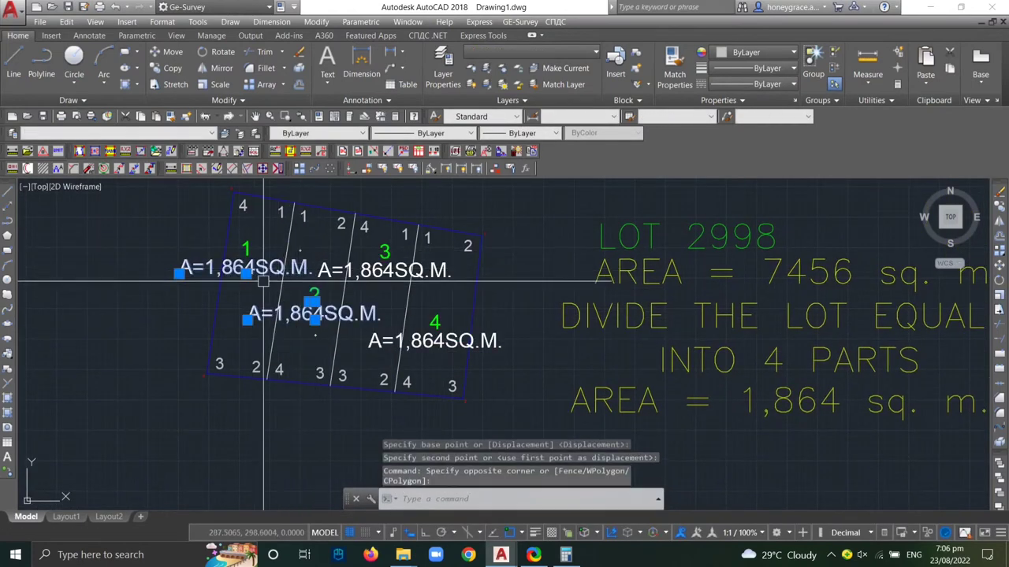
{"action": "left_click", "coordinate": [394, 237]}
{"action": "left_click", "coordinate": [372, 337]}
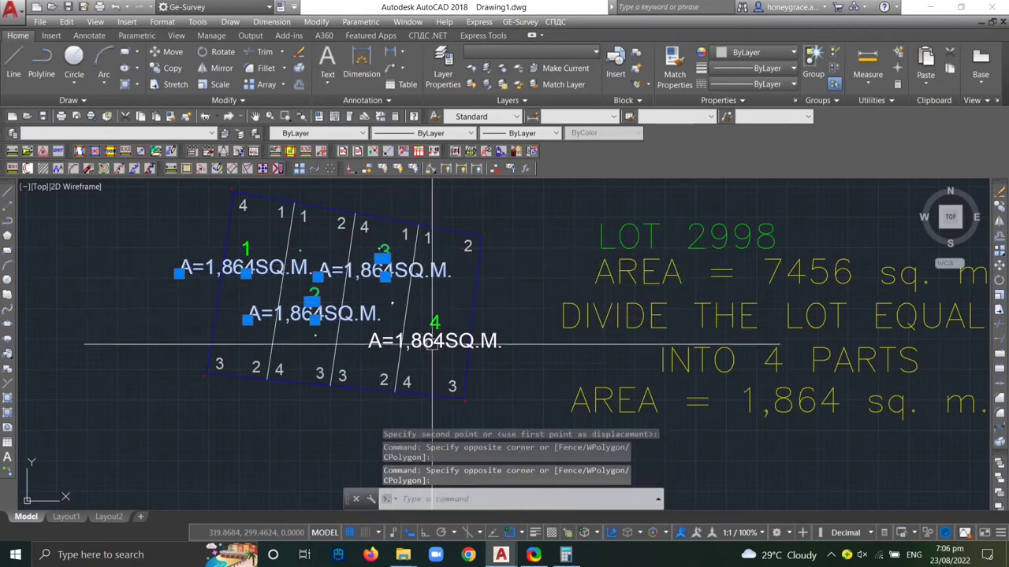
{"action": "key", "text": "Return"}
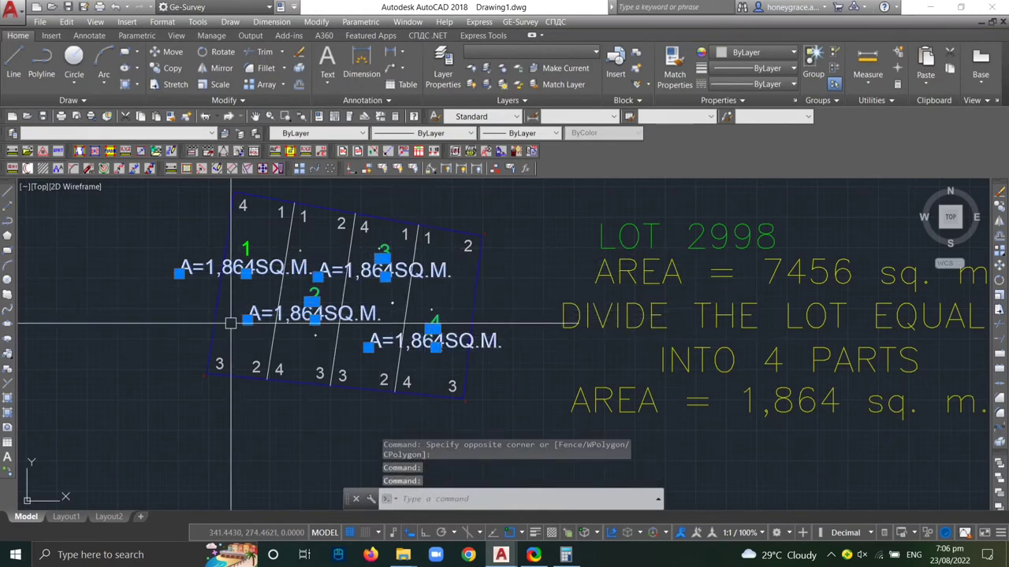
{"action": "key", "text": "ctrl+1"}
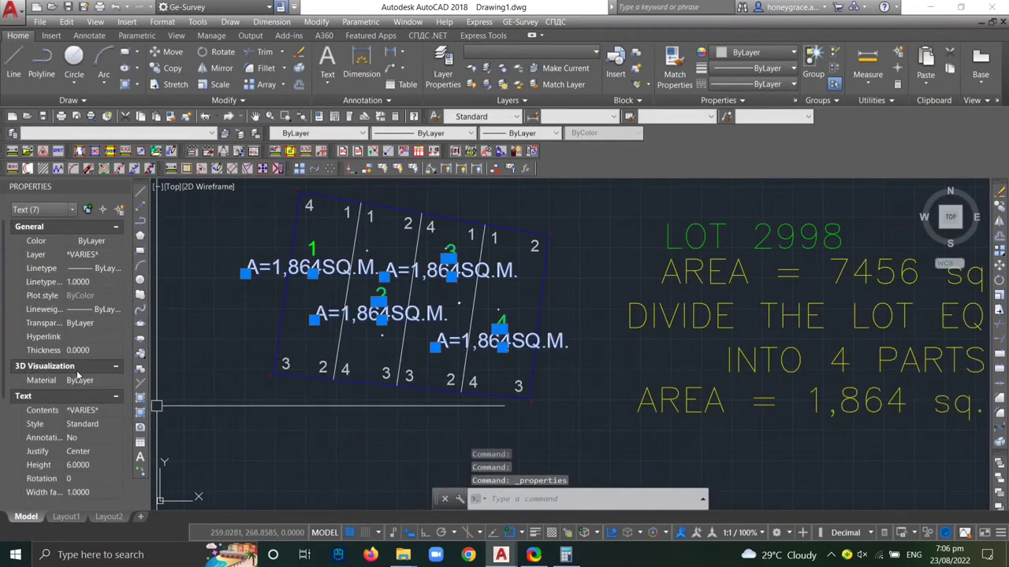
{"action": "type", "text": "4"}
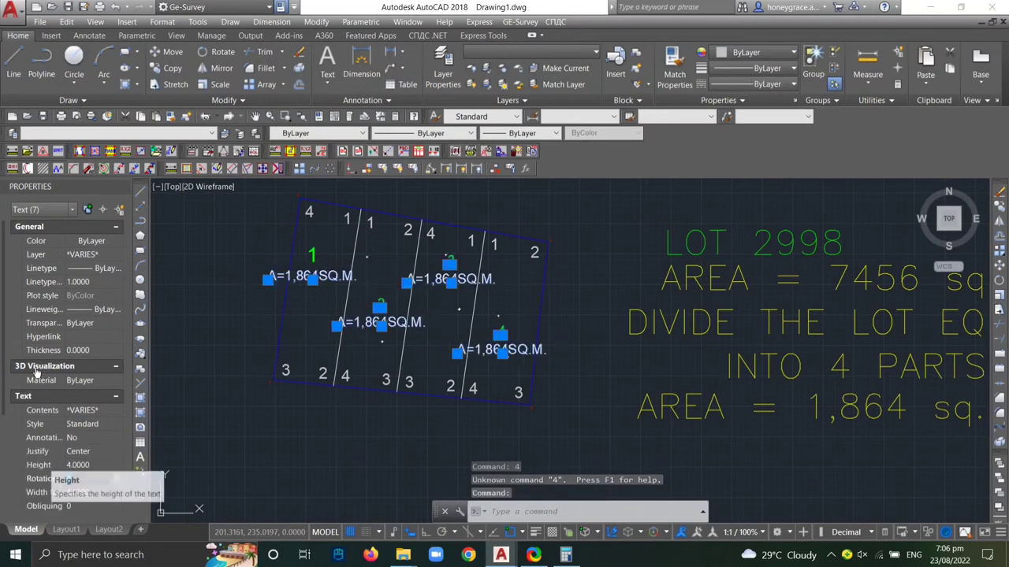
{"action": "key", "text": "Return"}
{"action": "key", "text": "Escape"}
{"action": "type", "text": "m"}
{"action": "key", "text": "Return"}
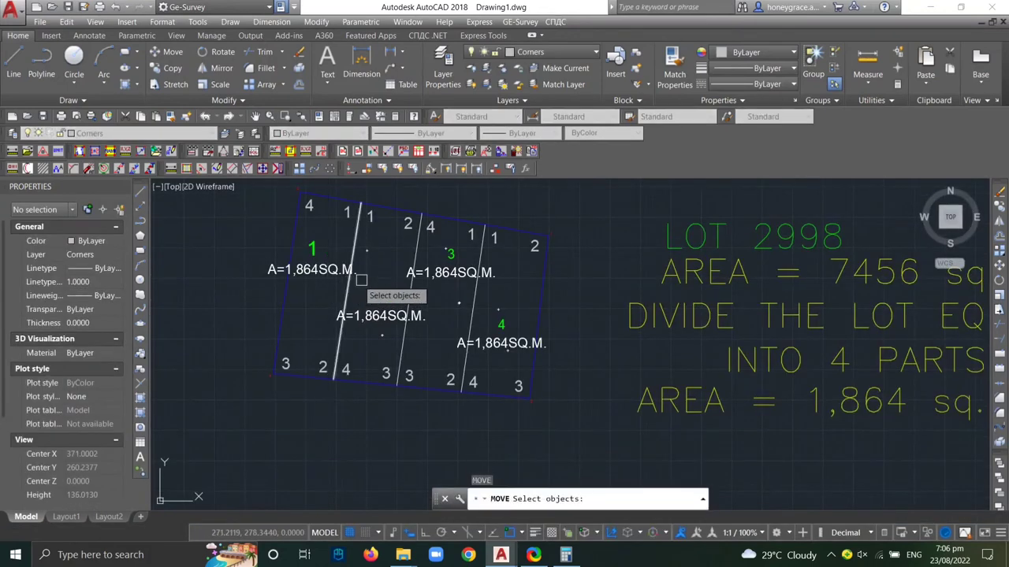
{"action": "scroll", "coordinate": [326, 275], "scroll_direction": "up", "scroll_amount": 2}
{"action": "scroll", "coordinate": [268, 266], "scroll_direction": "down", "scroll_amount": 2}
{"action": "scroll", "coordinate": [300, 308], "scroll_direction": "down", "scroll_amount": 1}
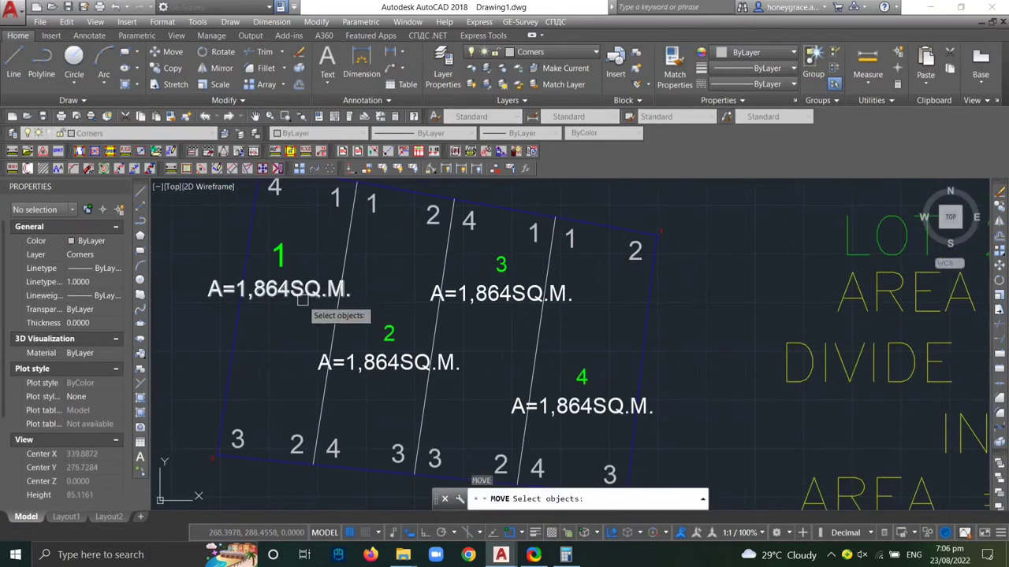
{"action": "scroll", "coordinate": [298, 289], "scroll_direction": "down", "scroll_amount": 2}
{"action": "key", "text": "Escape"}
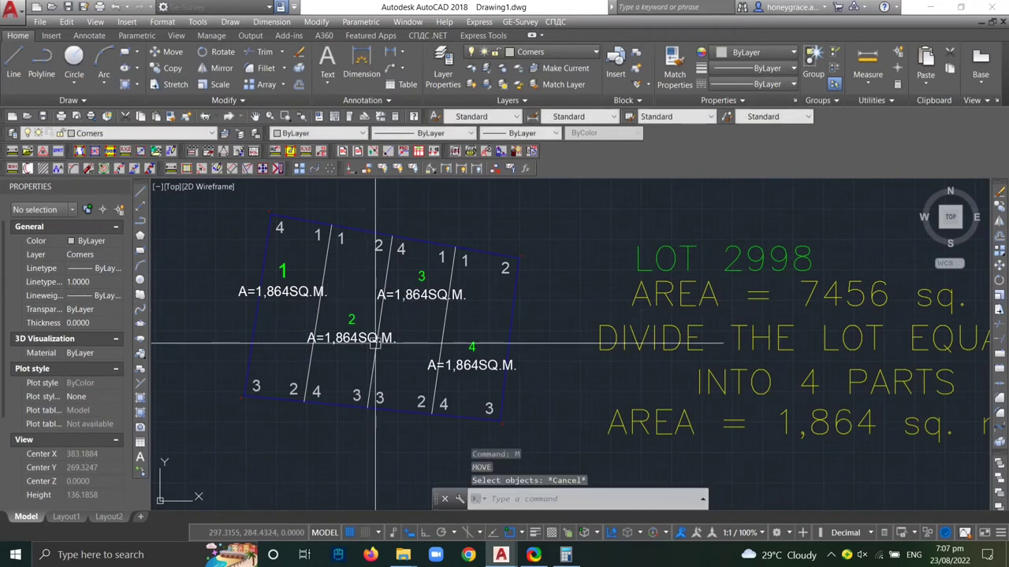
{"action": "middle_click_drag", "start_coordinate": [412, 364], "coordinate": [338, 370]}
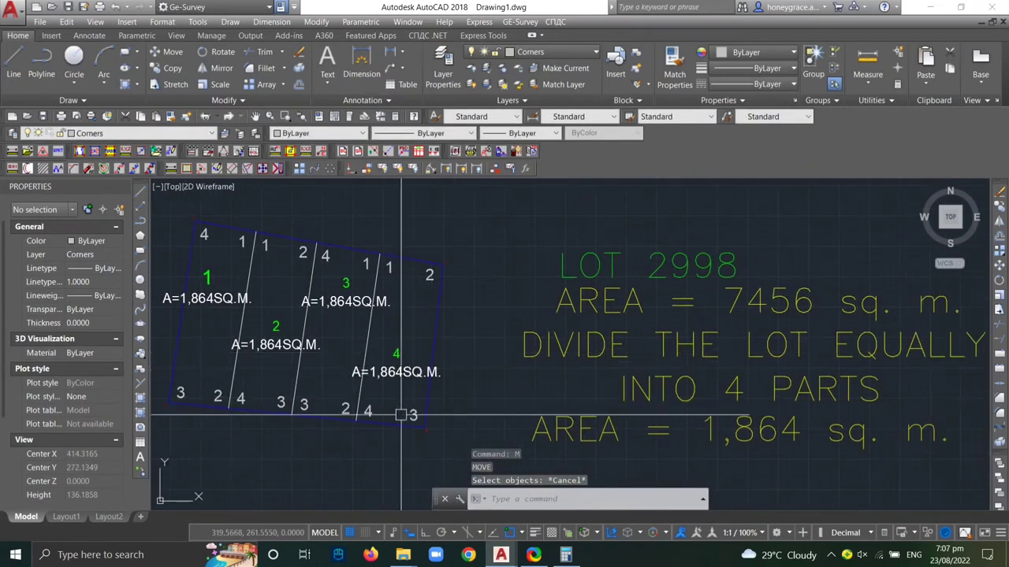
{"action": "middle_click_drag", "start_coordinate": [251, 343], "coordinate": [352, 335]}
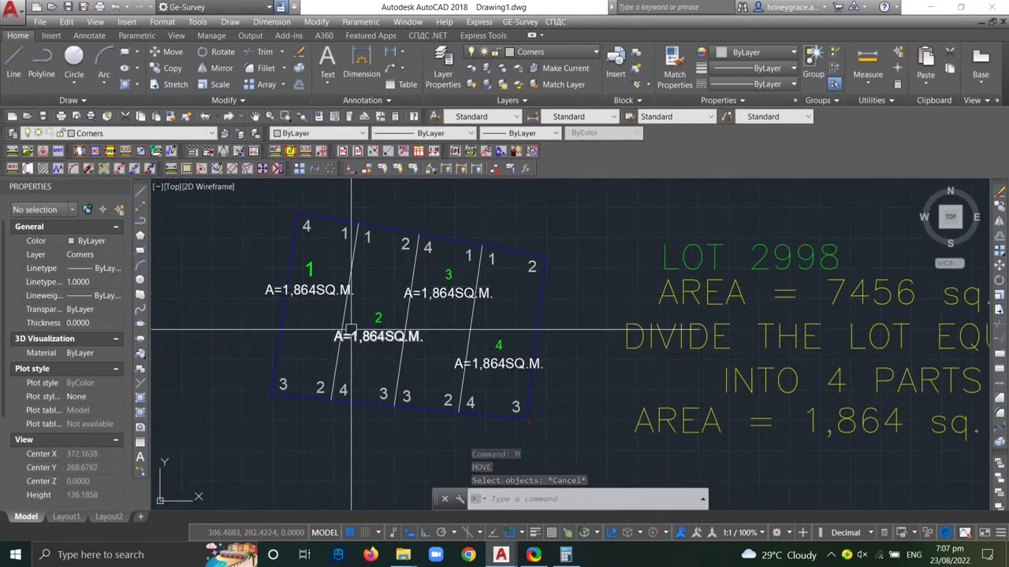
{"action": "scroll", "coordinate": [355, 311], "scroll_direction": "up", "scroll_amount": 2}
{"action": "scroll", "coordinate": [315, 304], "scroll_direction": "down", "scroll_amount": 2}
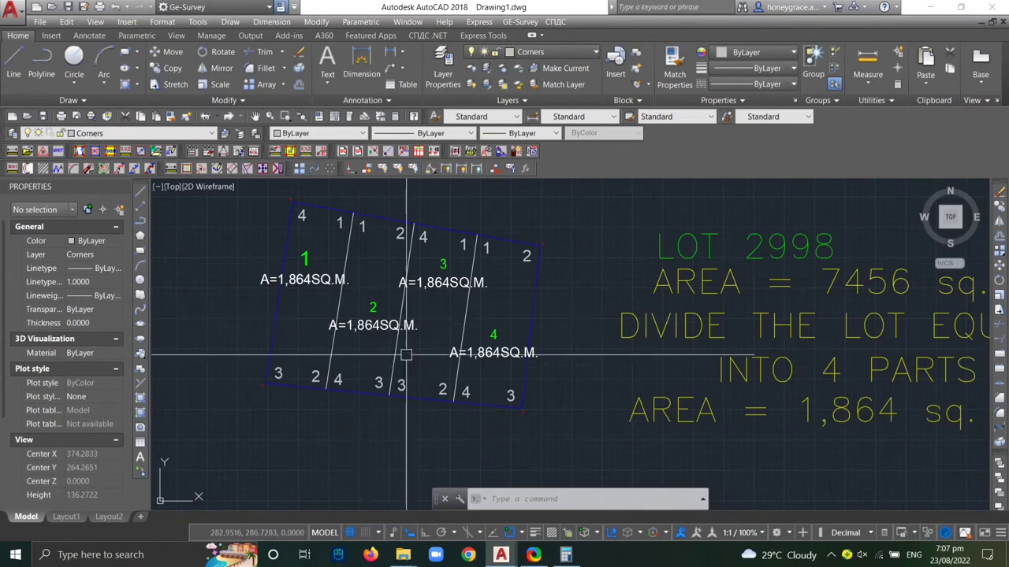
Close the Properties palette to enlarge the drawing area around the divided lot.
{"action": "middle_click_drag", "start_coordinate": [401, 354], "coordinate": [376, 367]}
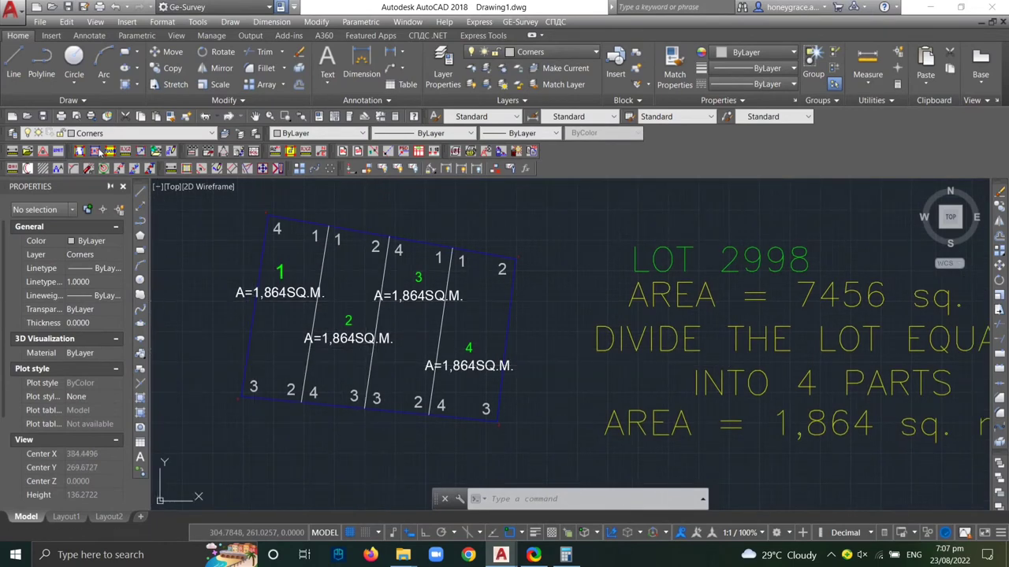
{"action": "left_click", "coordinate": [122, 186]}
{"action": "scroll", "coordinate": [260, 310], "scroll_direction": "down", "scroll_amount": 2}
{"action": "scroll", "coordinate": [300, 307], "scroll_direction": "down", "scroll_amount": 2}
{"action": "scroll", "coordinate": [331, 305], "scroll_direction": "up", "scroll_amount": 1}
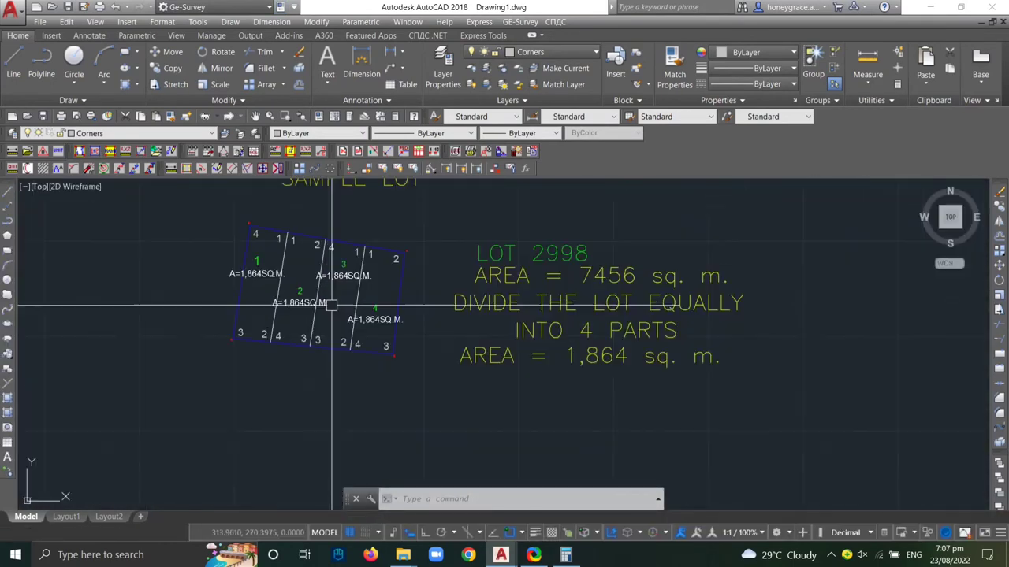
{"action": "middle_click_drag", "start_coordinate": [203, 264], "coordinate": [198, 275]}
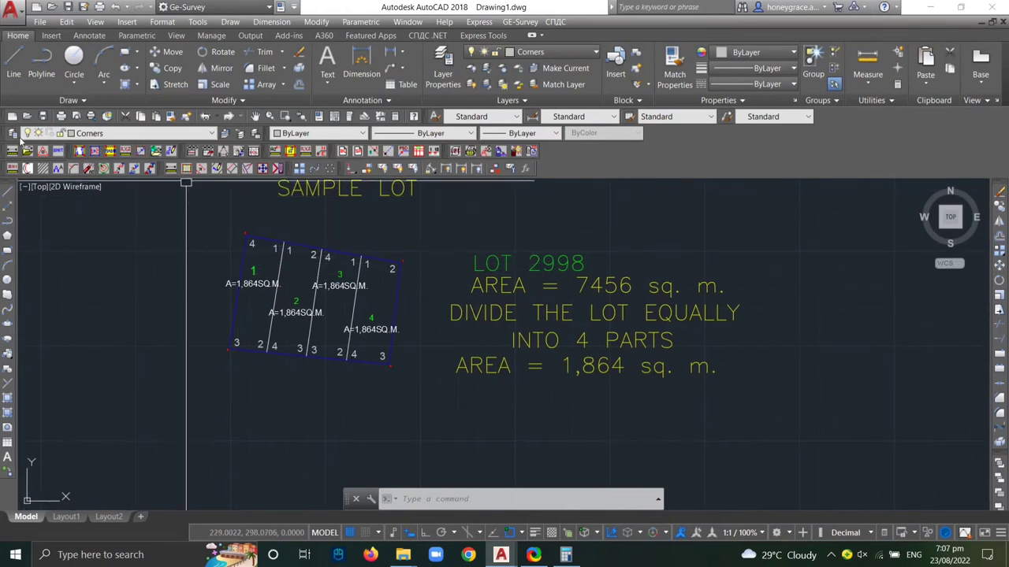
Export the four lot numbers' data, overwriting the existing Drawing1.ged file.
{"action": "left_click", "coordinate": [145, 119]}
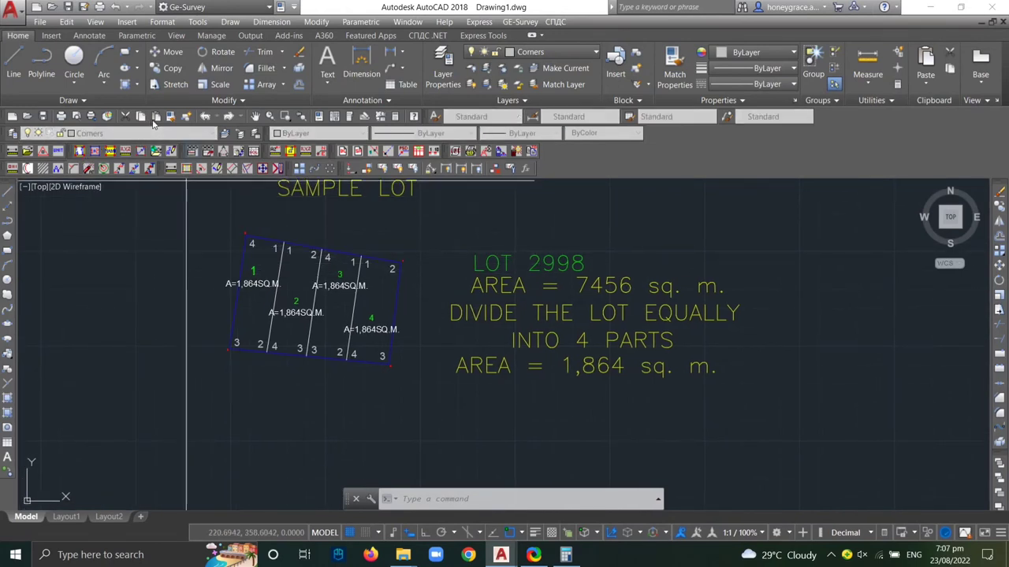
{"action": "type", "text": "Y"}
{"action": "key", "text": "Return"}
{"action": "left_click", "coordinate": [194, 255]}
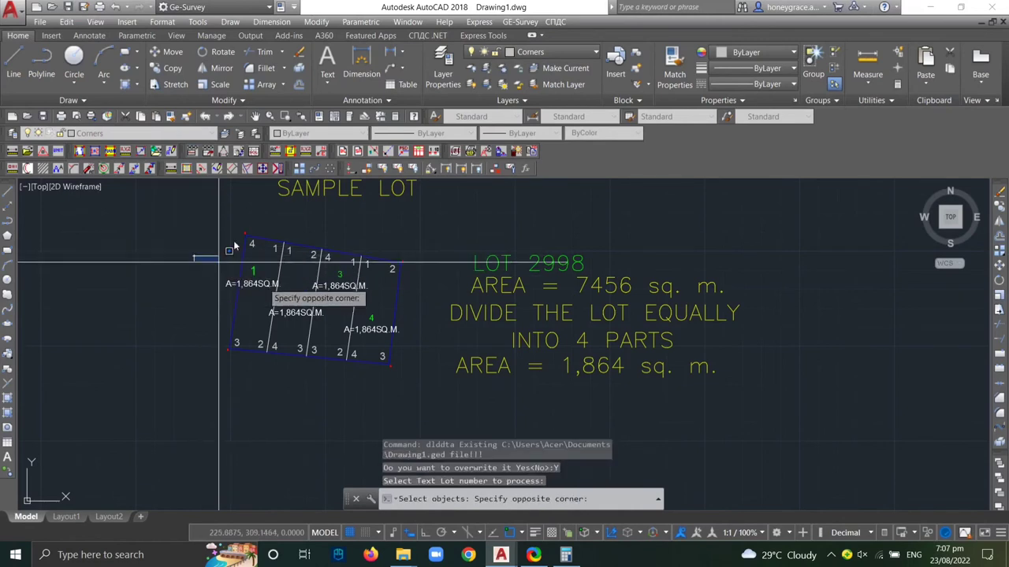
{"action": "left_click", "coordinate": [425, 355]}
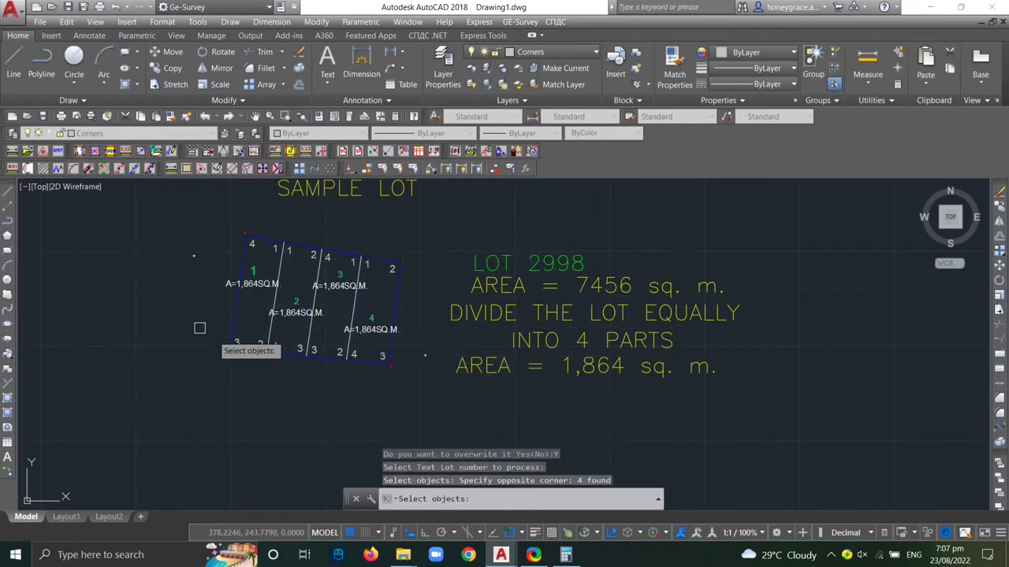
{"action": "key", "text": "Return"}
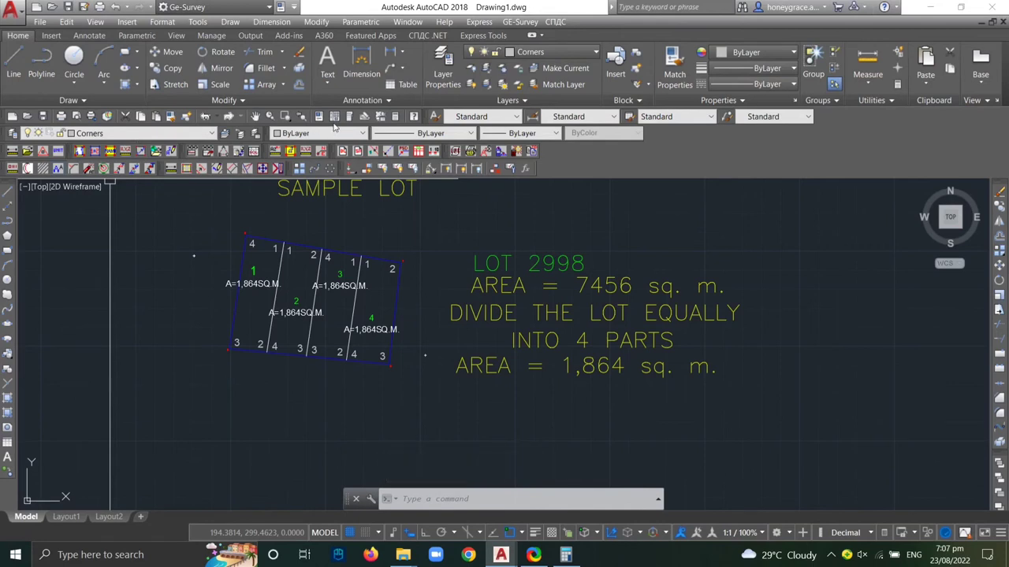
Generate the technical description table for lots 1–4 at scale factor 3000, placed left of the lot.
{"action": "left_click", "coordinate": [333, 122]}
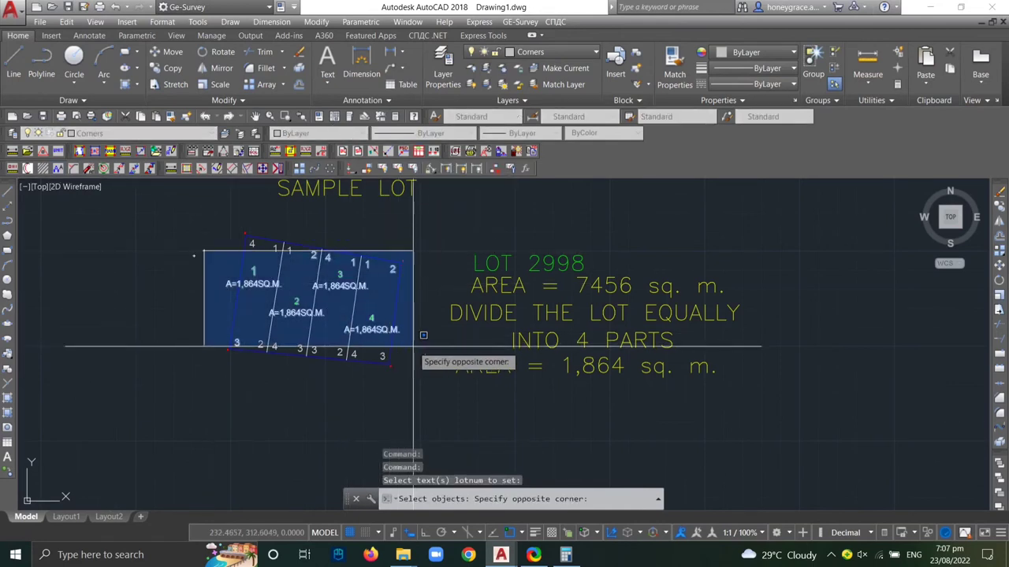
{"action": "left_click", "coordinate": [419, 345]}
{"action": "key", "text": "Return"}
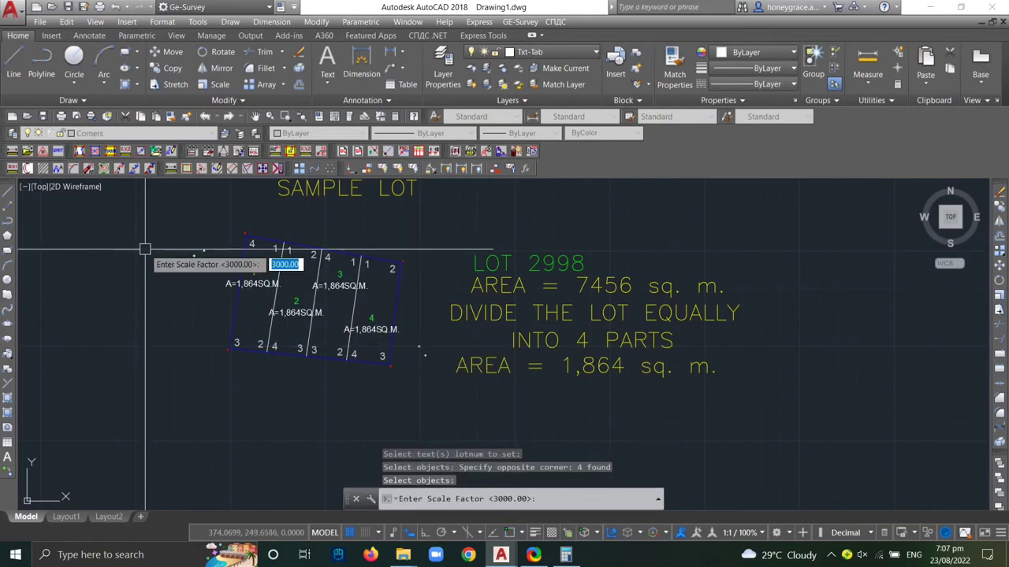
{"action": "key", "text": "Return"}
{"action": "scroll", "coordinate": [228, 250], "scroll_direction": "down", "scroll_amount": 4}
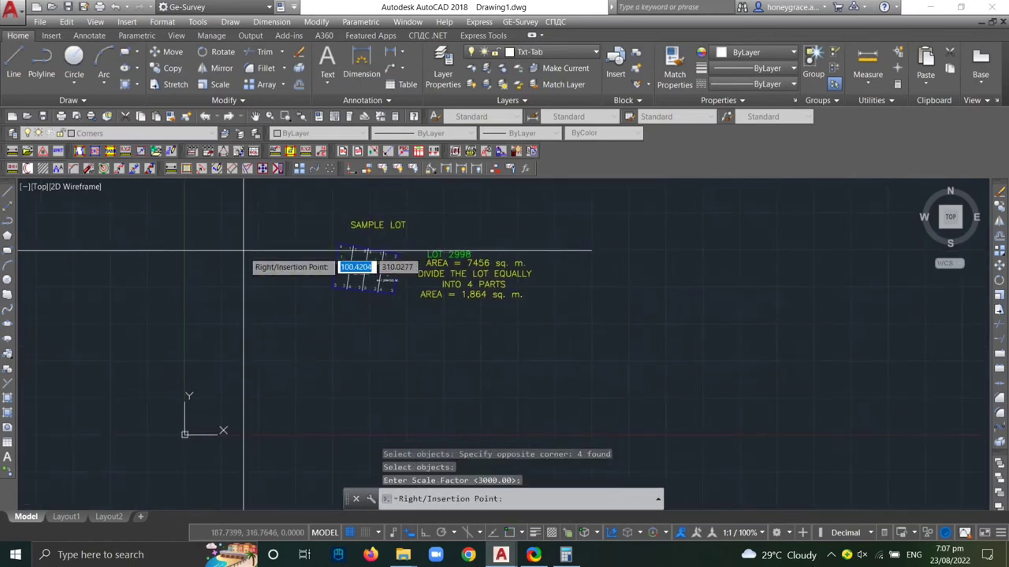
{"action": "left_click", "coordinate": [233, 244]}
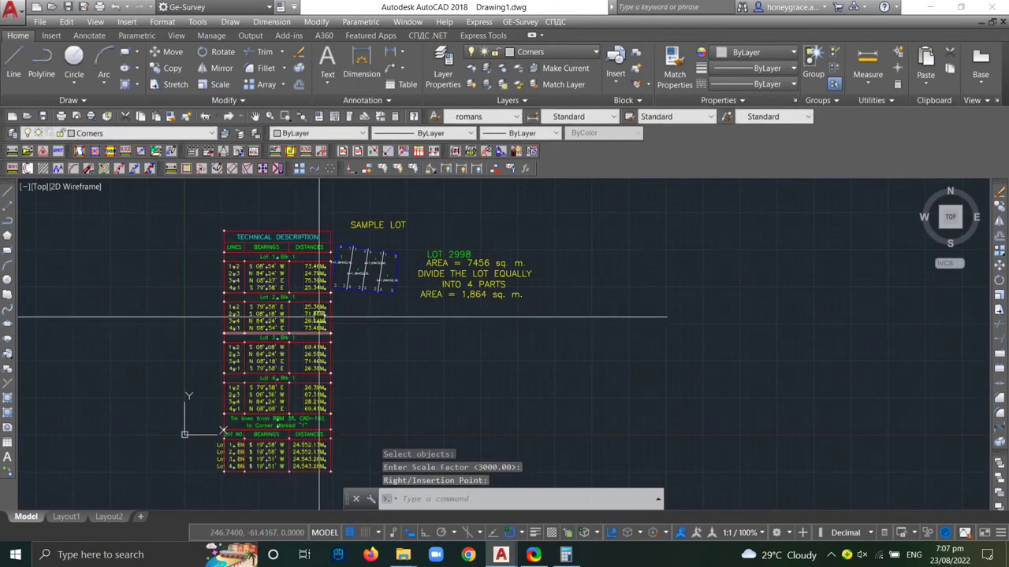
{"action": "scroll", "coordinate": [319, 318], "scroll_direction": "up", "scroll_amount": 3}
{"action": "scroll", "coordinate": [354, 316], "scroll_direction": "down", "scroll_amount": 3}
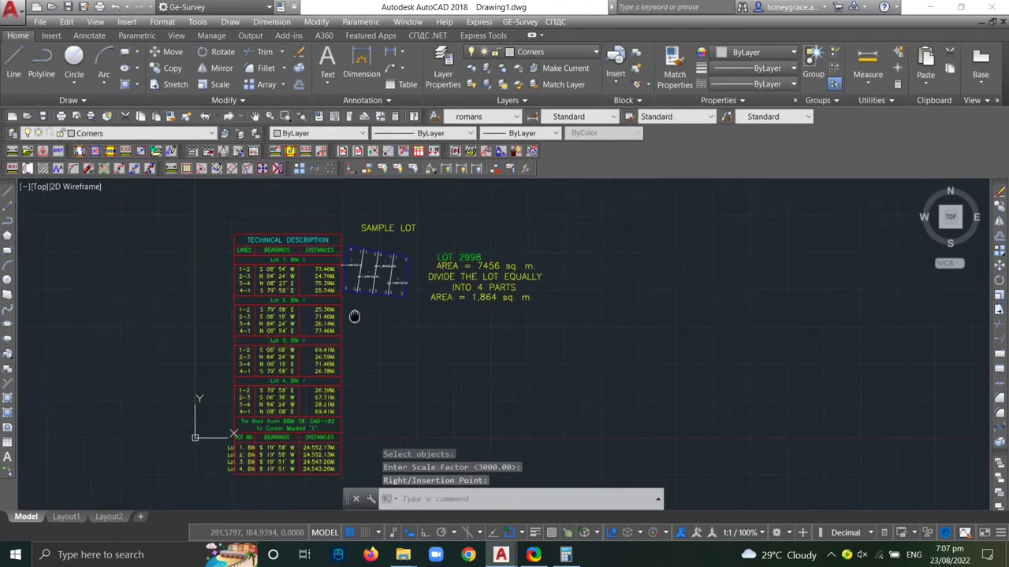
Select the whole technical description table for a MOVE.
{"action": "type", "text": "m"}
{"action": "key", "text": "Return"}
{"action": "scroll", "coordinate": [315, 300], "scroll_direction": "down", "scroll_amount": 2}
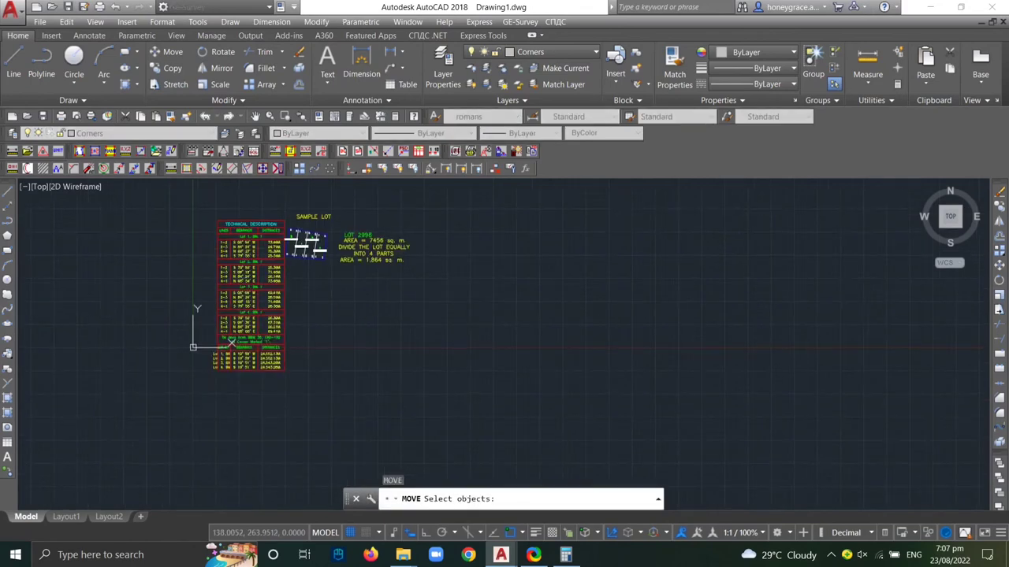
{"action": "left_click", "coordinate": [207, 211]}
{"action": "scroll", "coordinate": [282, 331], "scroll_direction": "up", "scroll_amount": 3}
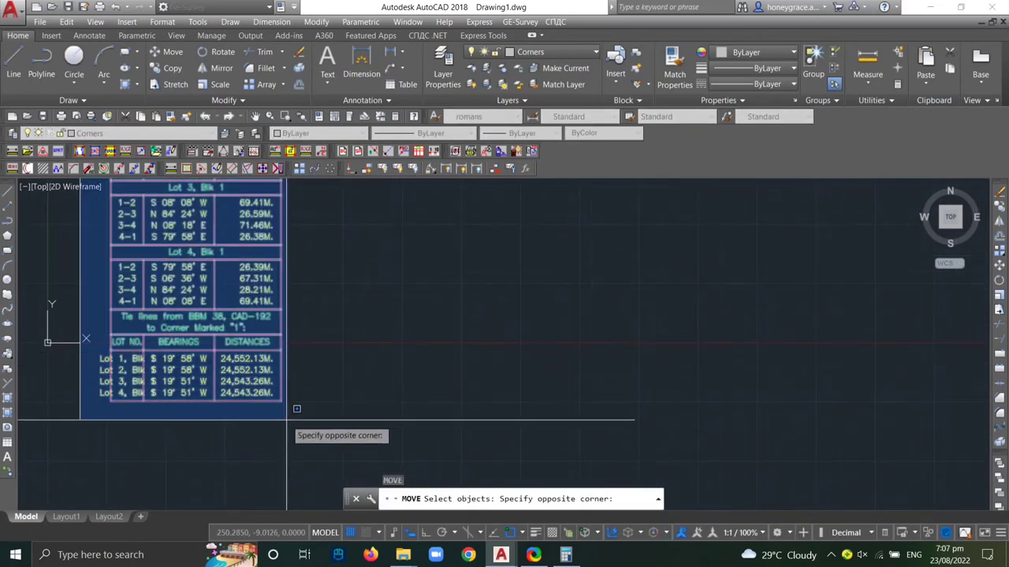
{"action": "left_click", "coordinate": [296, 409]}
{"action": "scroll", "coordinate": [284, 410], "scroll_direction": "down", "scroll_amount": 2}
{"action": "scroll", "coordinate": [268, 367], "scroll_direction": "down", "scroll_amount": 2}
{"action": "key", "text": "Return"}
Move the table by its top-left corner to the right of the LOT 2998 notes.
{"action": "middle_click_drag", "start_coordinate": [206, 242], "coordinate": [226, 334]}
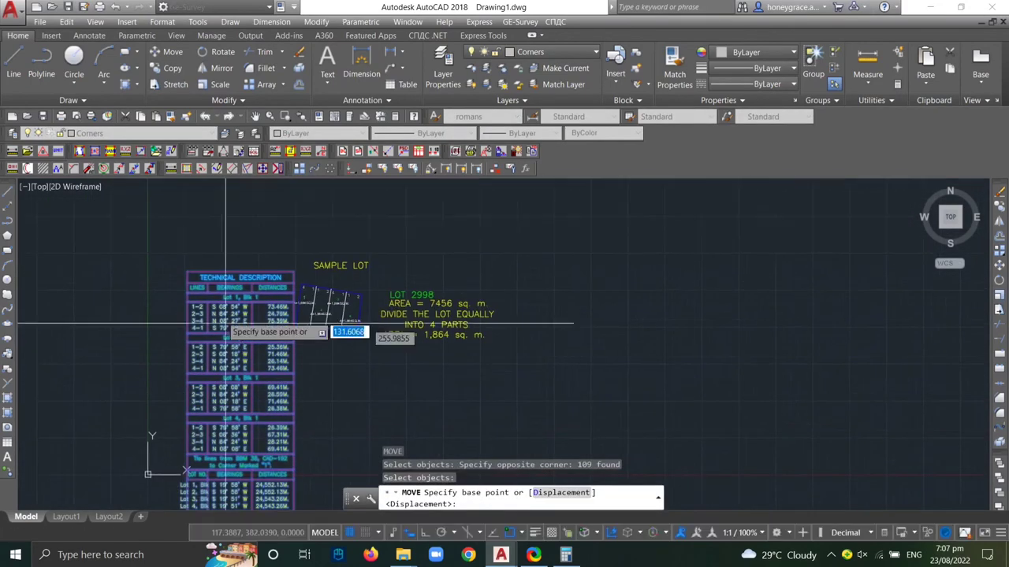
{"action": "left_click", "coordinate": [186, 271]}
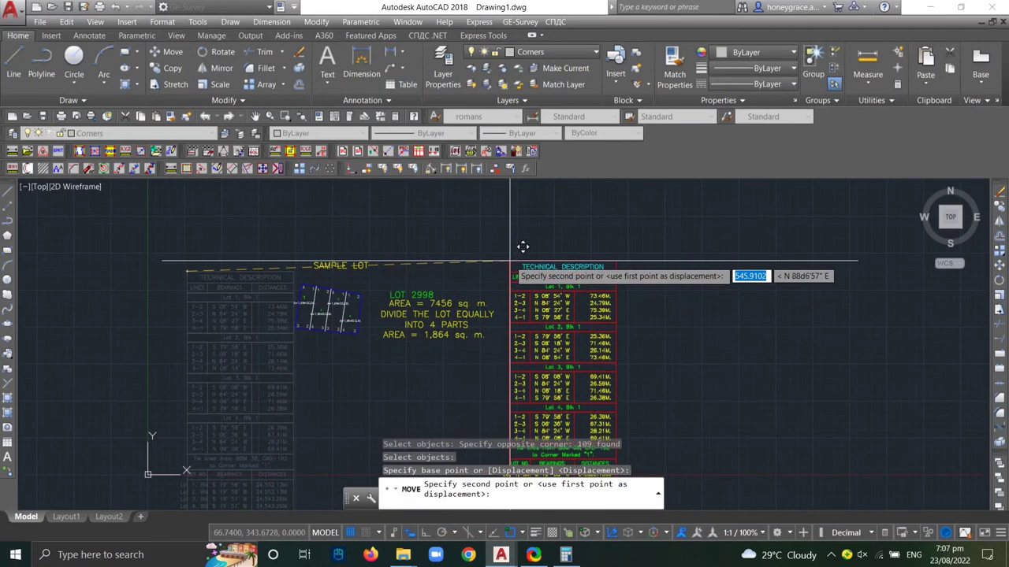
{"action": "left_click", "coordinate": [509, 262]}
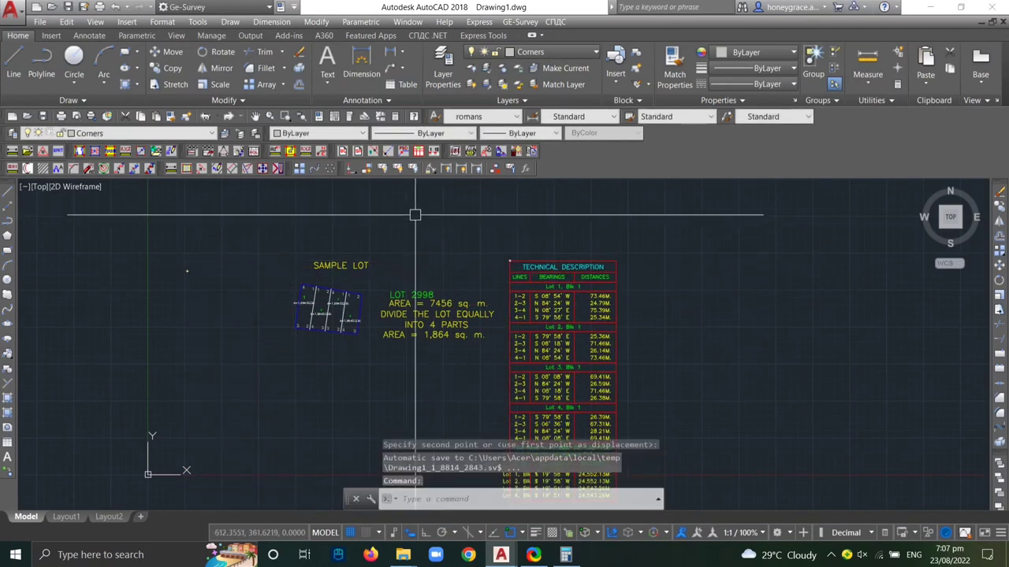
{"action": "scroll", "coordinate": [338, 326], "scroll_direction": "up", "scroll_amount": 1}
{"action": "scroll", "coordinate": [315, 258], "scroll_direction": "up", "scroll_amount": 1}
{"action": "scroll", "coordinate": [429, 260], "scroll_direction": "down", "scroll_amount": 2}
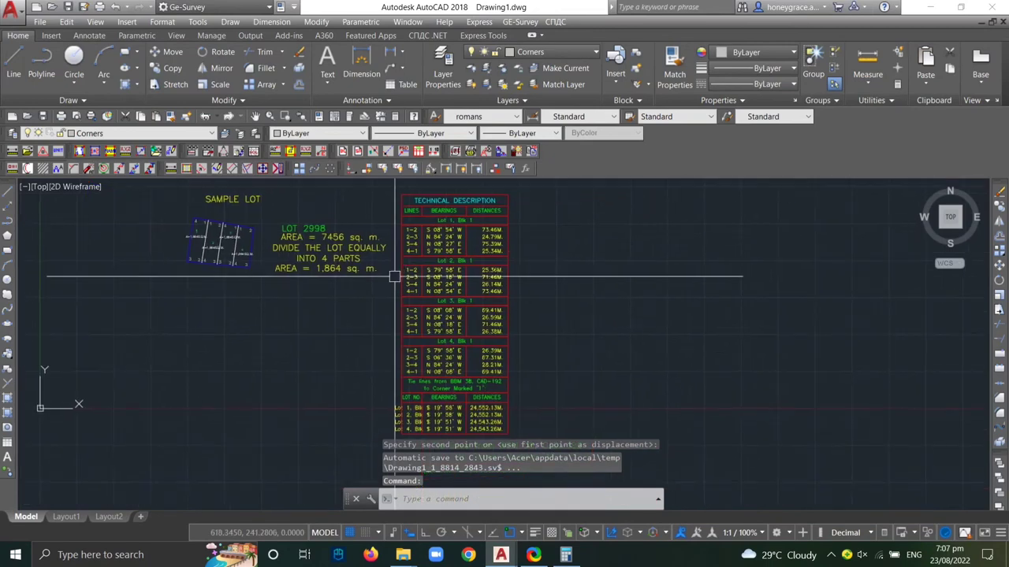
{"action": "scroll", "coordinate": [394, 275], "scroll_direction": "up", "scroll_amount": 2}
{"action": "middle_click_drag", "start_coordinate": [450, 288], "coordinate": [460, 197]}
{"action": "scroll", "coordinate": [371, 286], "scroll_direction": "down", "scroll_amount": 1}
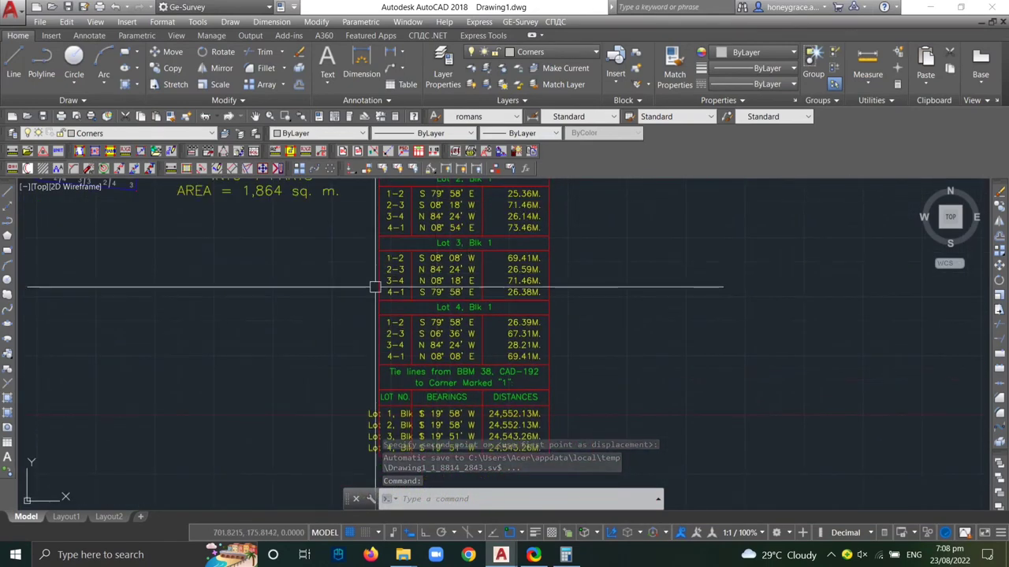
{"action": "scroll", "coordinate": [365, 277], "scroll_direction": "down", "scroll_amount": 1}
{"action": "scroll", "coordinate": [399, 304], "scroll_direction": "up", "scroll_amount": 1}
{"action": "scroll", "coordinate": [358, 249], "scroll_direction": "up", "scroll_amount": 1}
{"action": "scroll", "coordinate": [358, 249], "scroll_direction": "up", "scroll_amount": 3}
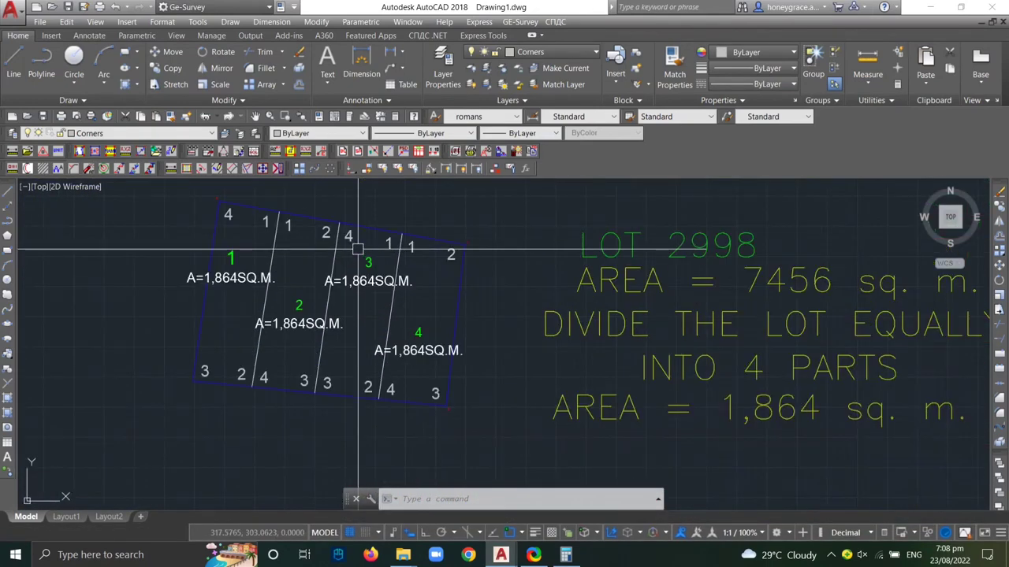
{"action": "scroll", "coordinate": [341, 236], "scroll_direction": "down", "scroll_amount": 2}
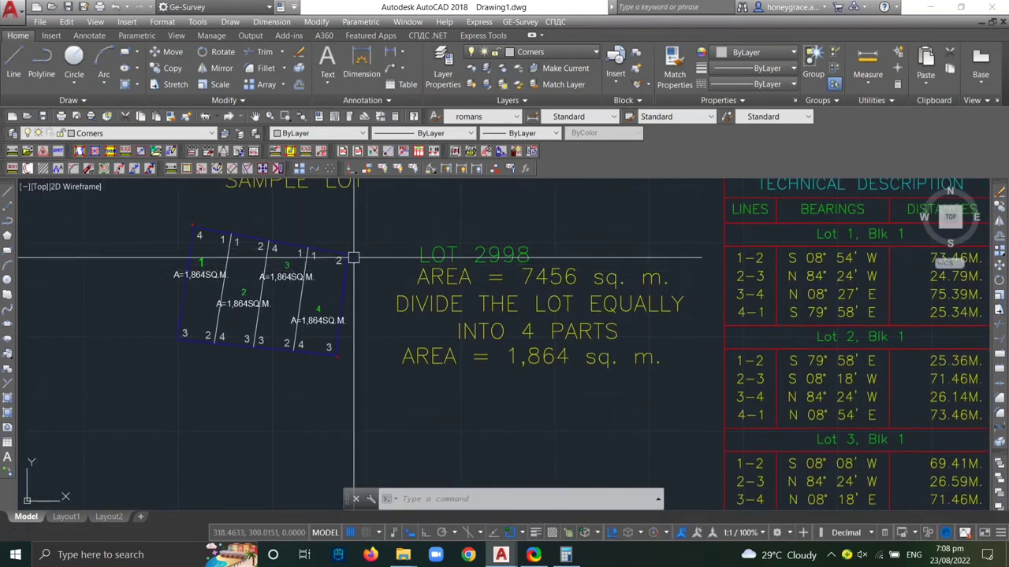
{"action": "type", "text": "M"}
Shift the top two note lines and DIVIDE THE LOT EQUALLY to start flush left.
{"action": "key", "text": "Return"}
{"action": "left_click", "coordinate": [580, 416]}
{"action": "left_click", "coordinate": [488, 339]}
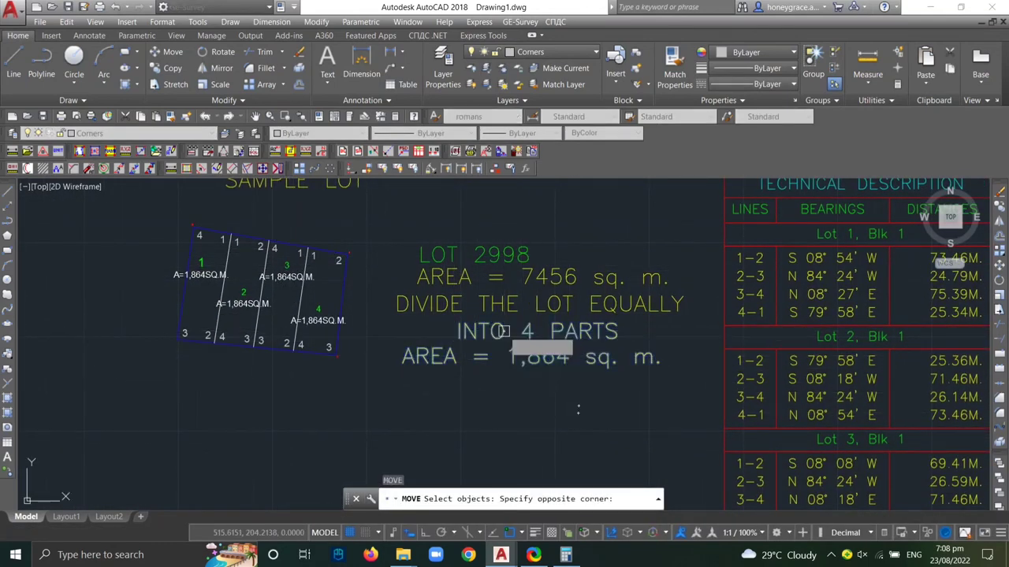
{"action": "key", "text": "Return"}
{"action": "left_click", "coordinate": [521, 319]}
{"action": "left_click", "coordinate": [507, 332]}
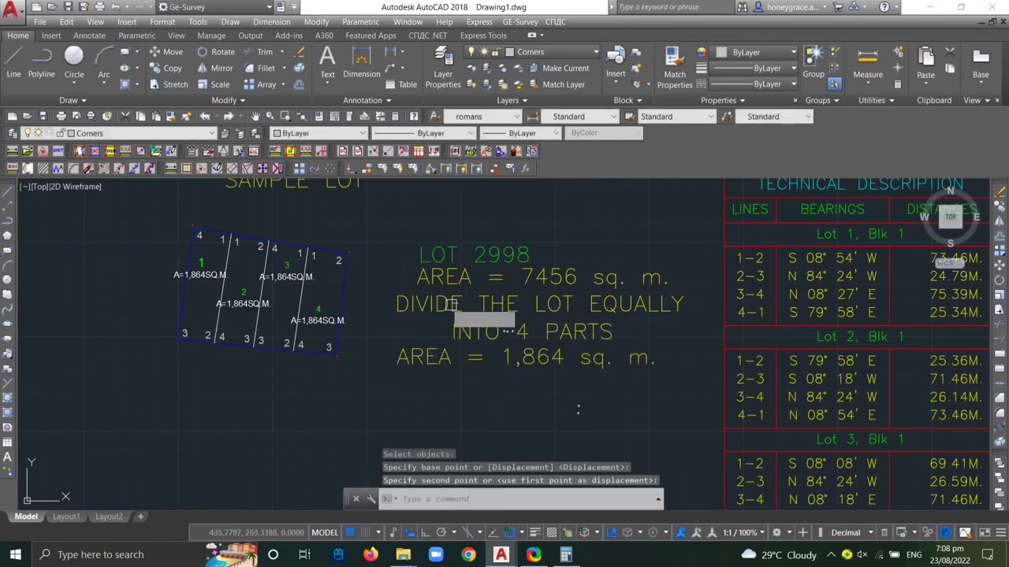
{"action": "key", "text": "Return"}
{"action": "left_click", "coordinate": [441, 304]}
{"action": "key", "text": "Return"}
{"action": "left_click", "coordinate": [439, 303]}
{"action": "left_click", "coordinate": [459, 302]}
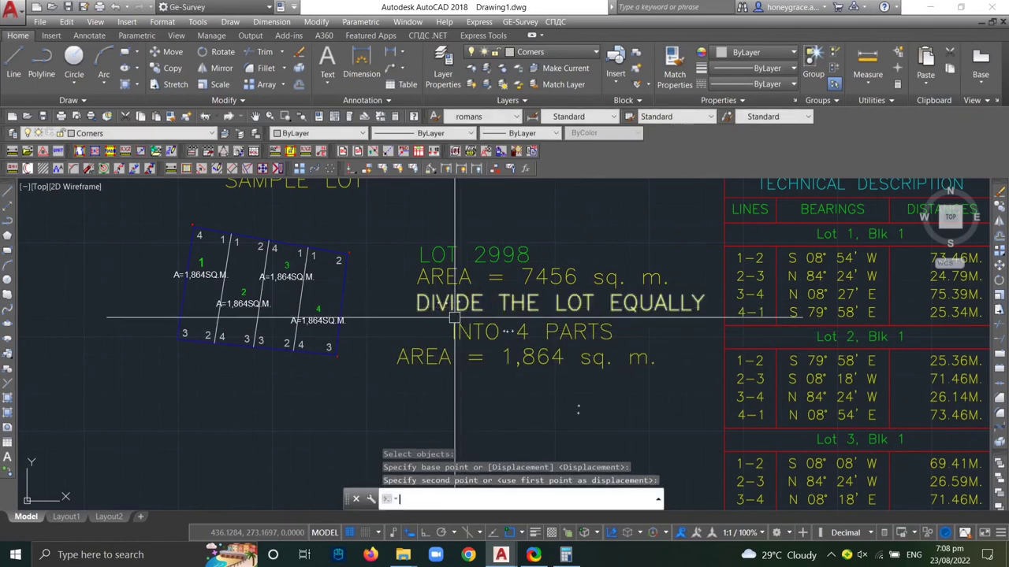
Align INTO 4 PARTS flush left and begin moving the AREA = 1,864 sq. m. line.
{"action": "key", "text": "Return"}
{"action": "left_click", "coordinate": [489, 332]}
{"action": "key", "text": "Return"}
{"action": "left_click", "coordinate": [489, 332]}
{"action": "left_click", "coordinate": [454, 331]}
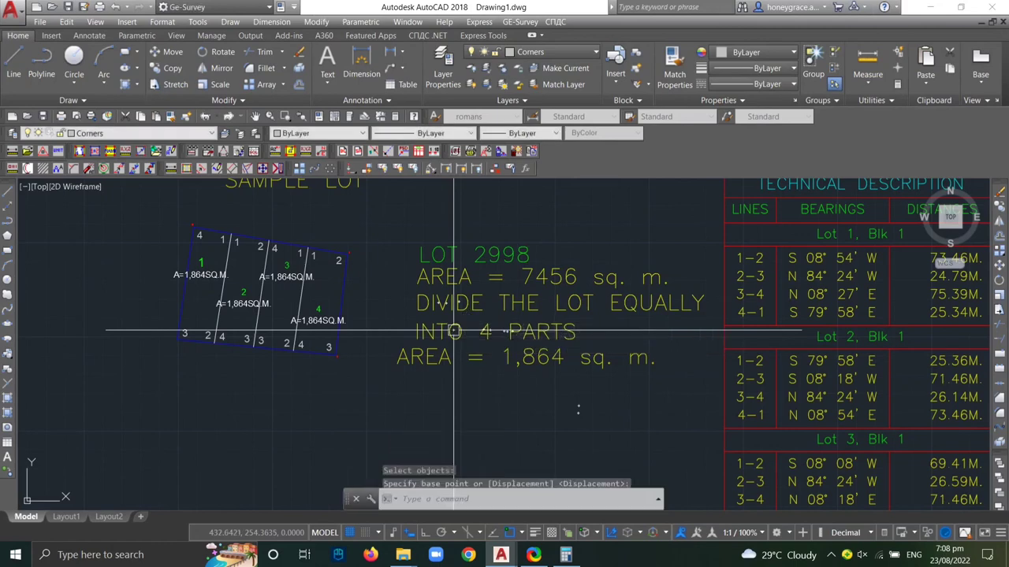
{"action": "key", "text": "Return"}
{"action": "left_click", "coordinate": [425, 359]}
{"action": "key", "text": "Return"}
{"action": "left_click", "coordinate": [439, 358]}
Drop the AREA = 1,864 sq. m. line flush left with the other note lines.
{"action": "left_click", "coordinate": [440, 359]}
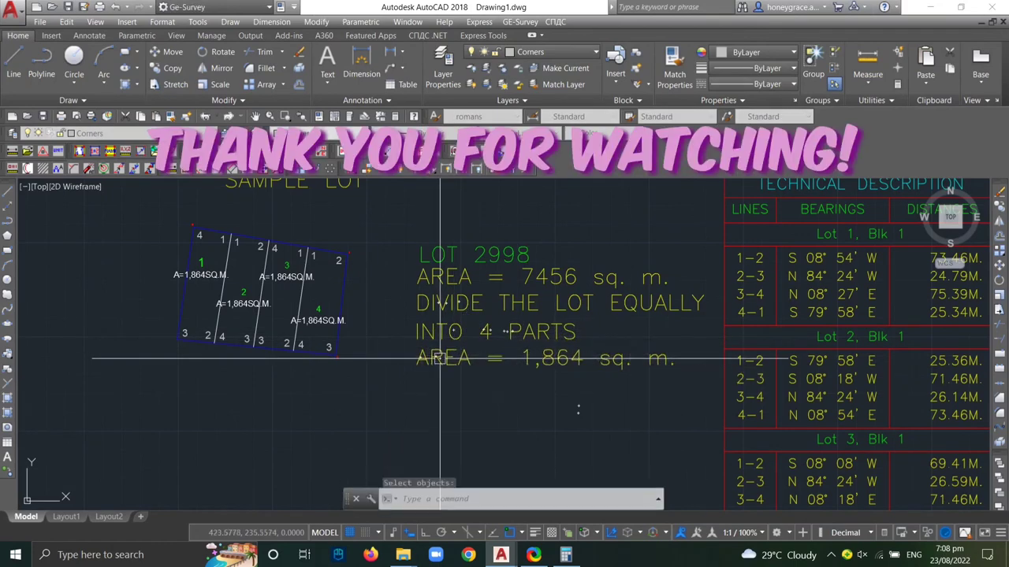
{"action": "scroll", "coordinate": [303, 260], "scroll_direction": "down", "scroll_amount": 3}
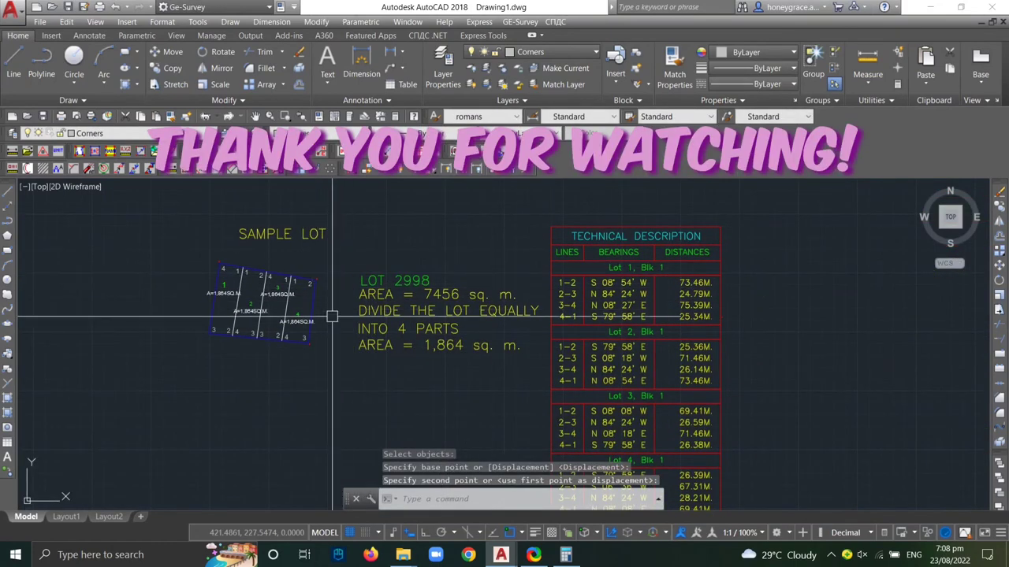
{"action": "scroll", "coordinate": [354, 318], "scroll_direction": "up", "scroll_amount": 2}
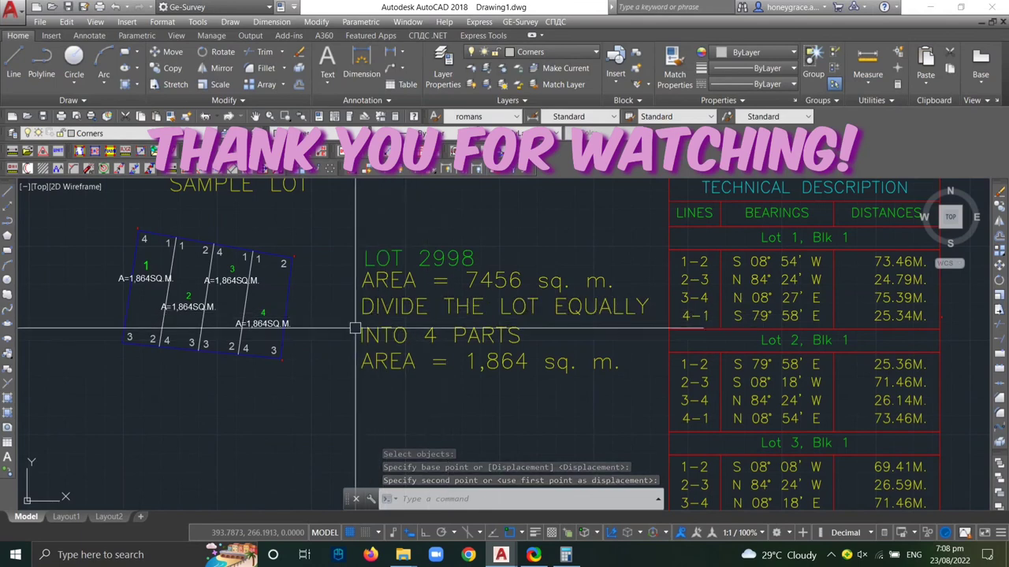
{"action": "scroll", "coordinate": [192, 300], "scroll_direction": "up", "scroll_amount": 3}
{"action": "scroll", "coordinate": [308, 315], "scroll_direction": "down", "scroll_amount": 2}
{"action": "mouse_move", "coordinate": [308, 315]}
{"action": "middle_mouse_down"}
{"action": "mouse_move", "coordinate": [401, 334]}
{"action": "mouse_move", "coordinate": [398, 313]}
{"action": "mouse_move", "coordinate": [381, 323]}
{"action": "middle_mouse_up"}
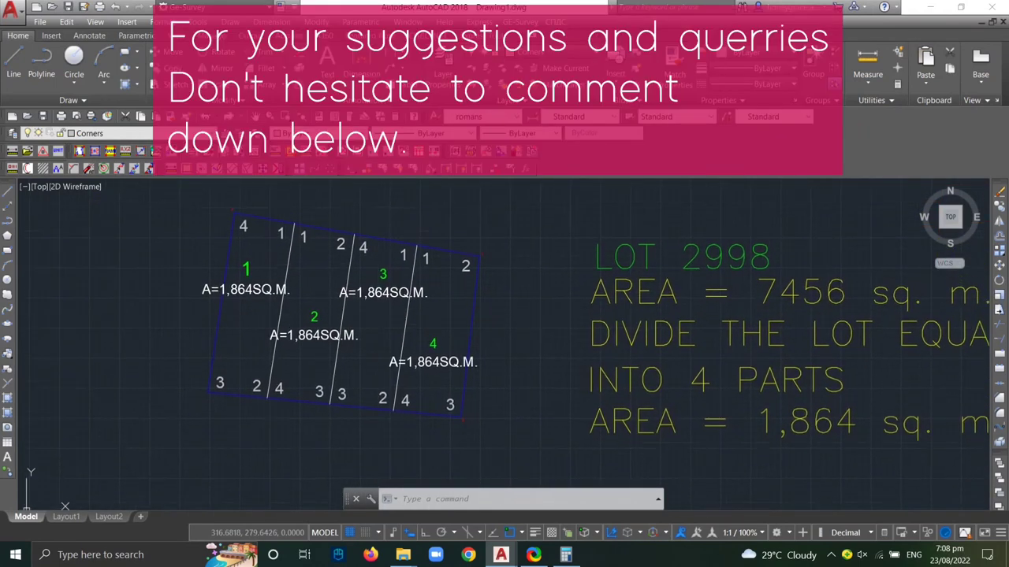